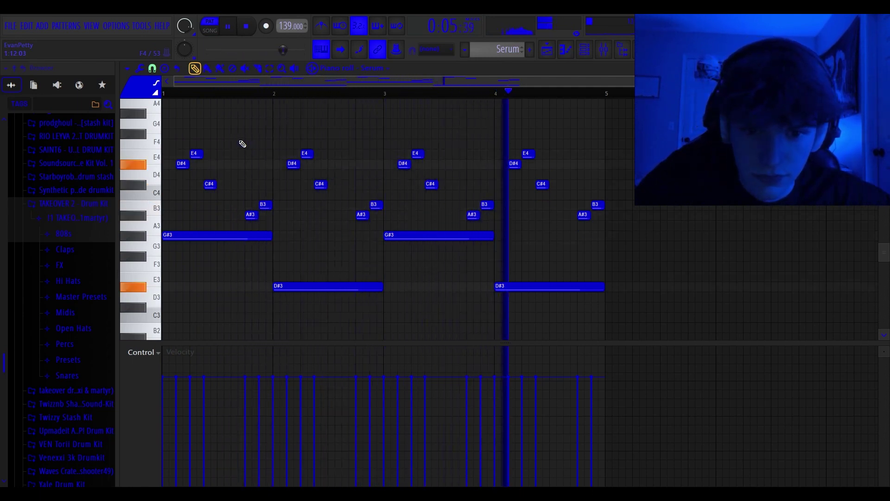
# - Stop playback and examine the notes of the Serum melody across its four bars in the piano roll
pyautogui.press('space')
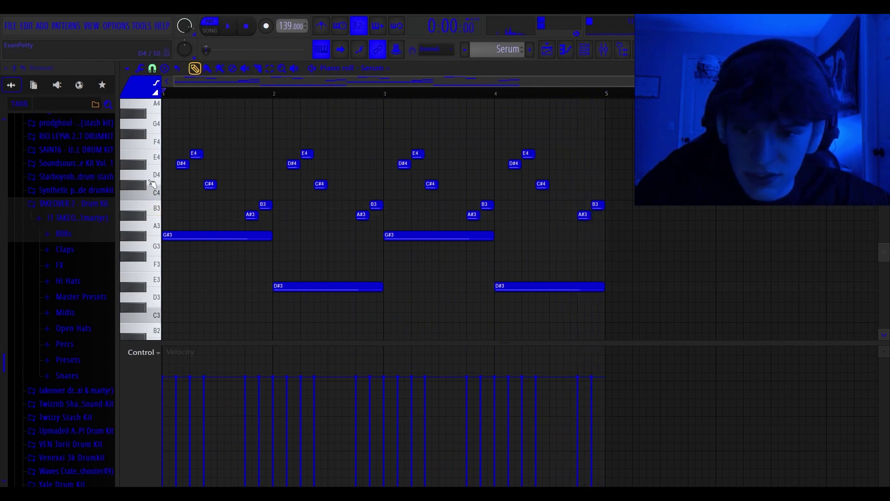
pyautogui.scroll(3, 180, 208)
pyautogui.scroll(1, 176, 177)
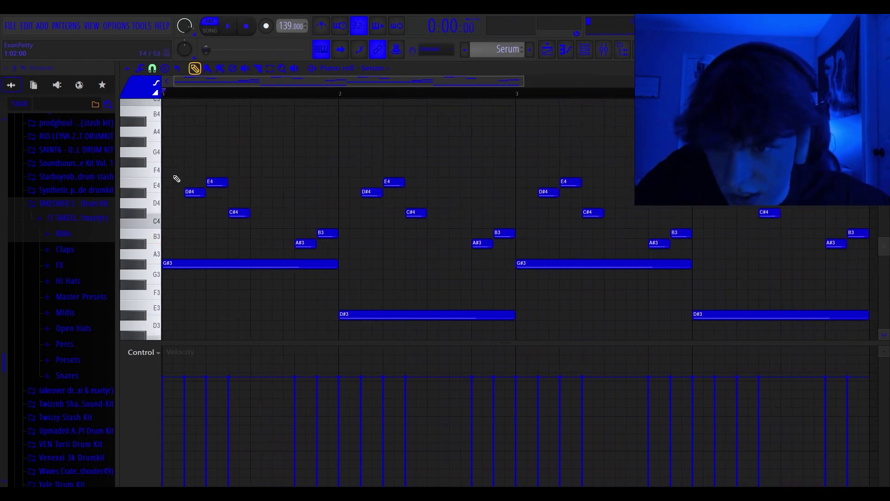
pyautogui.scroll(-2, 175, 177)
pyautogui.scroll(1, 182, 171)
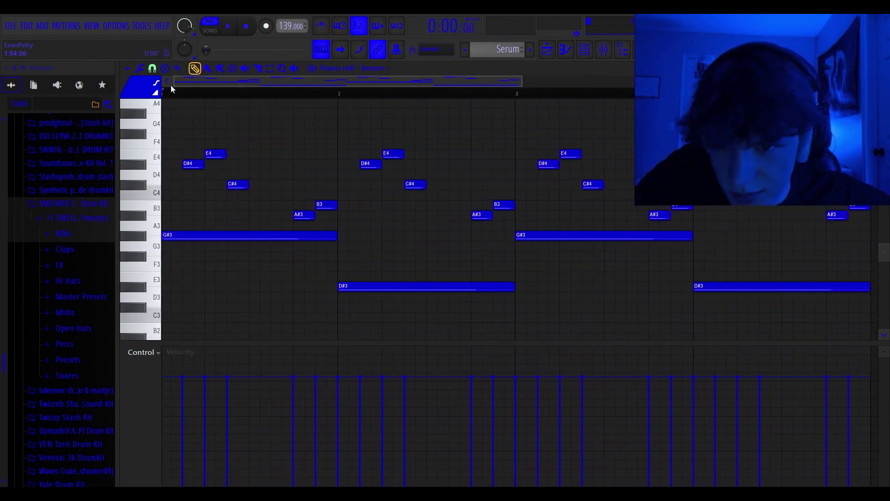
pyautogui.scroll(1, 198, 105)
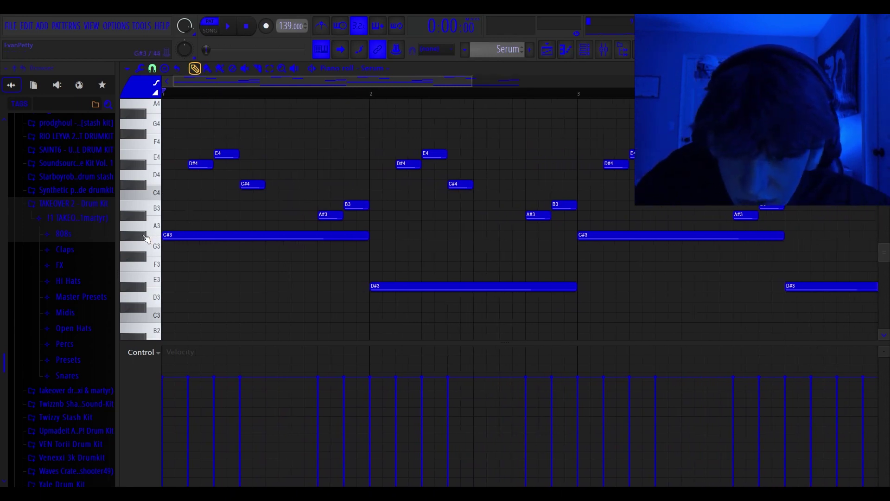
pyautogui.scroll(-2, 147, 238)
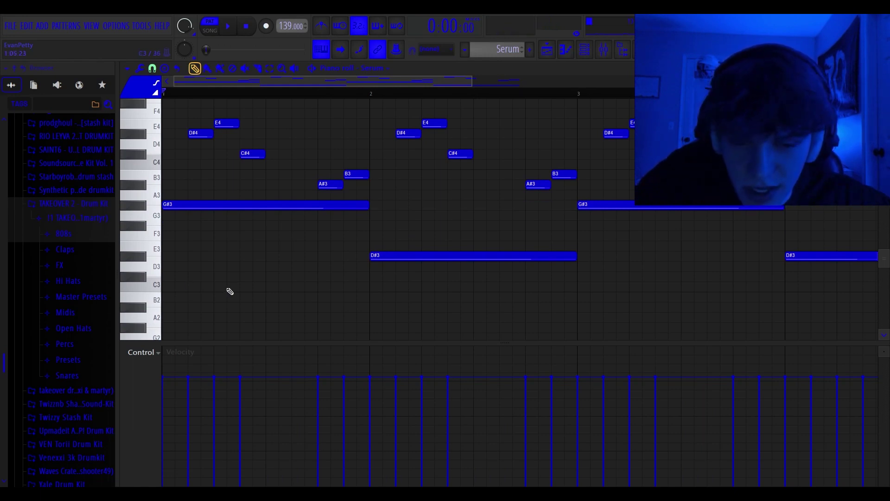
pyautogui.scroll(2, 230, 291)
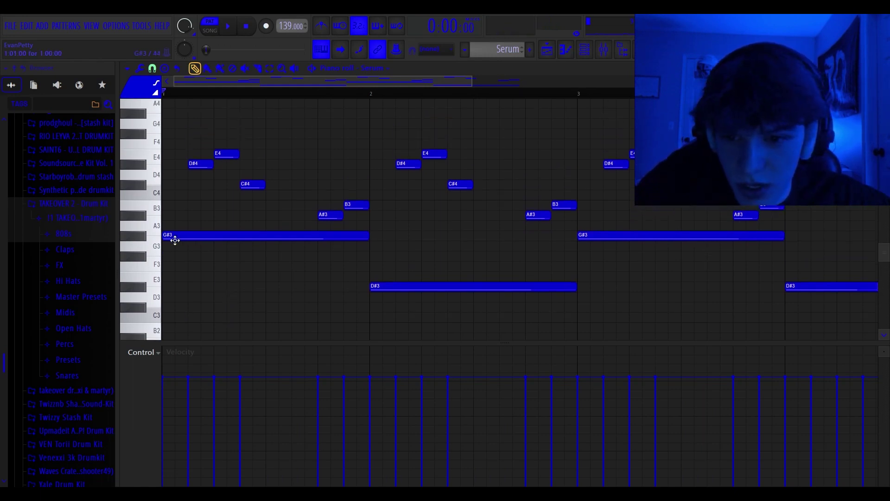
pyautogui.scroll(4, 181, 174)
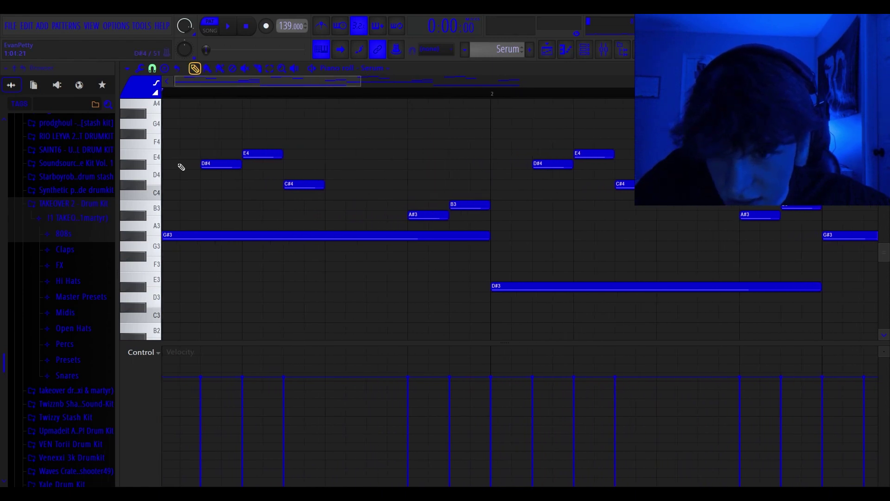
pyautogui.scroll(-3, 200, 90)
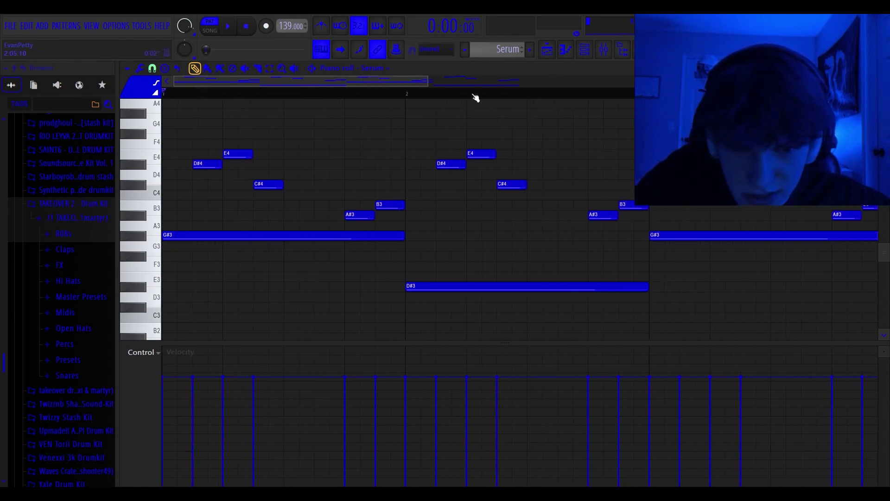
pyautogui.scroll(1, 193, 184)
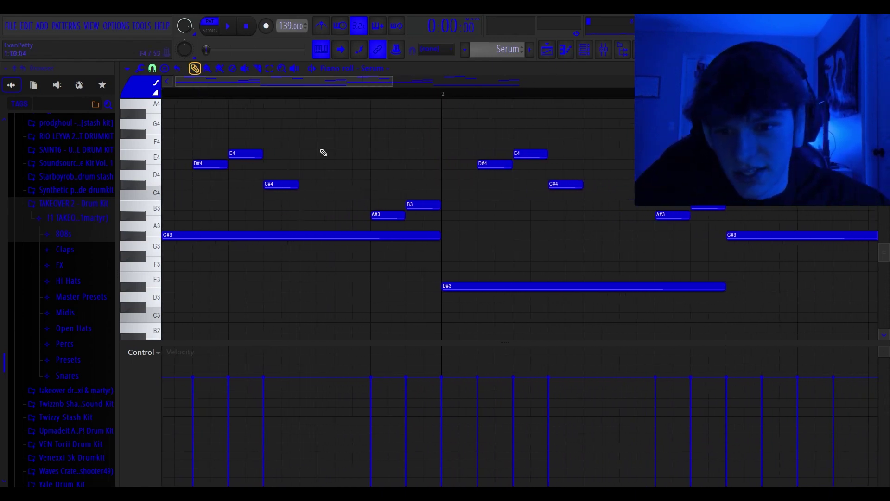
pyautogui.scroll(2, 251, 222)
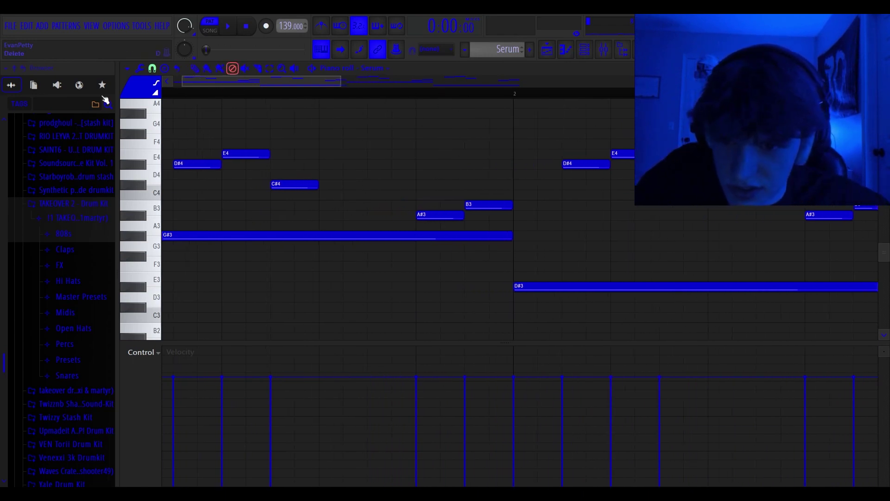
# - Play the Serum melody from the beginning and stop it during the first bar
pyautogui.press('space')
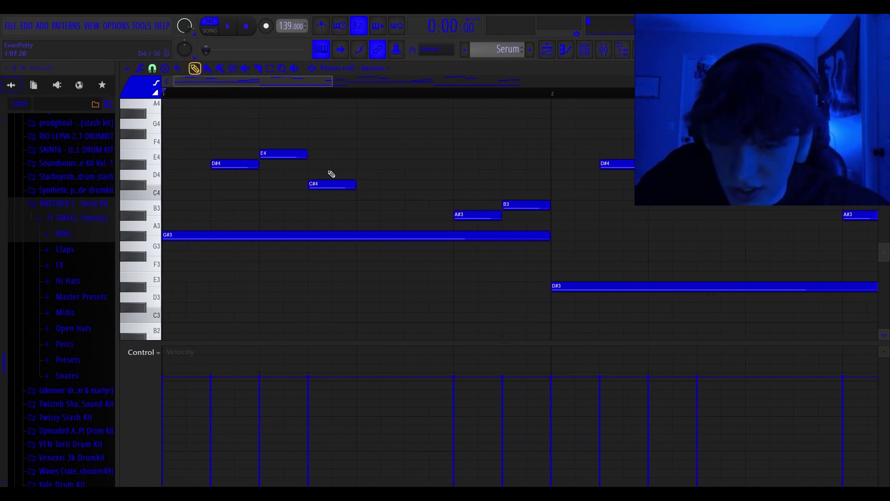
pyautogui.scroll(2, 329, 175)
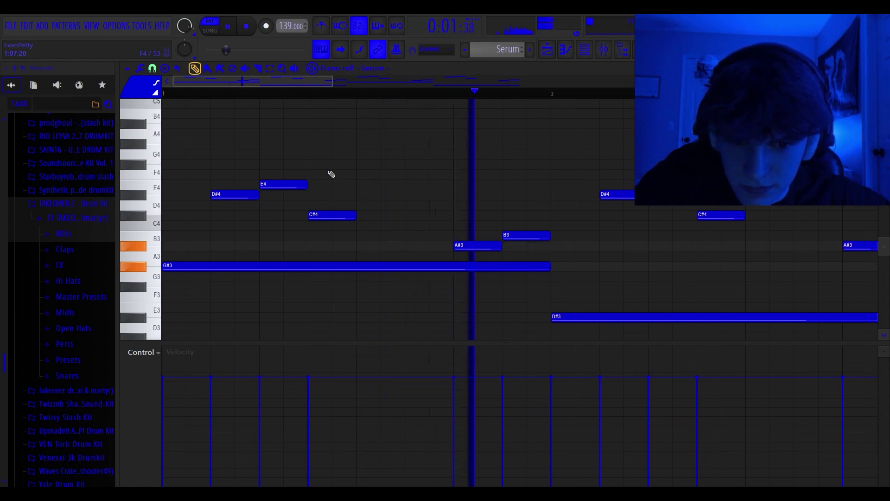
pyautogui.press('space')
pyautogui.scroll(-2, 352, 186)
pyautogui.scroll(-2, 259, 266)
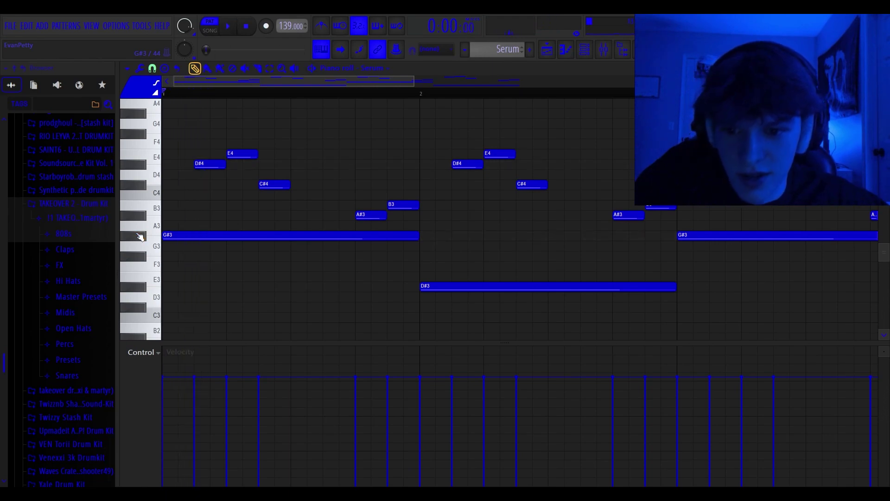
# - Inspect the ShaperBox 3 and Looperator settings on the melody's mixer track, Insert 1
pyautogui.click(547, 49)
pyautogui.click(582, 57)
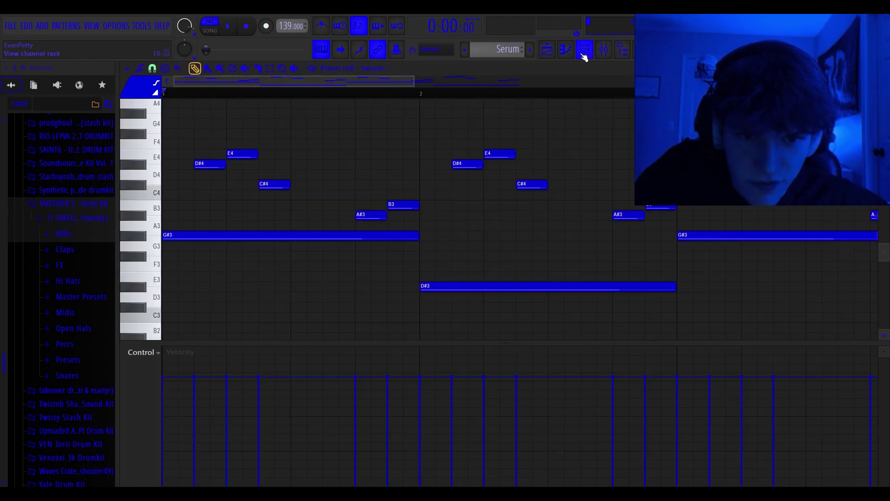
pyautogui.click(604, 52)
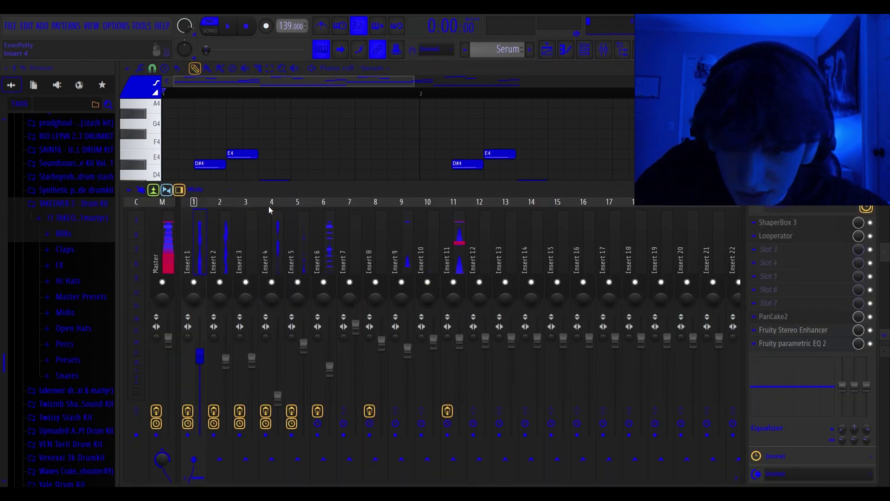
pyautogui.click(801, 225)
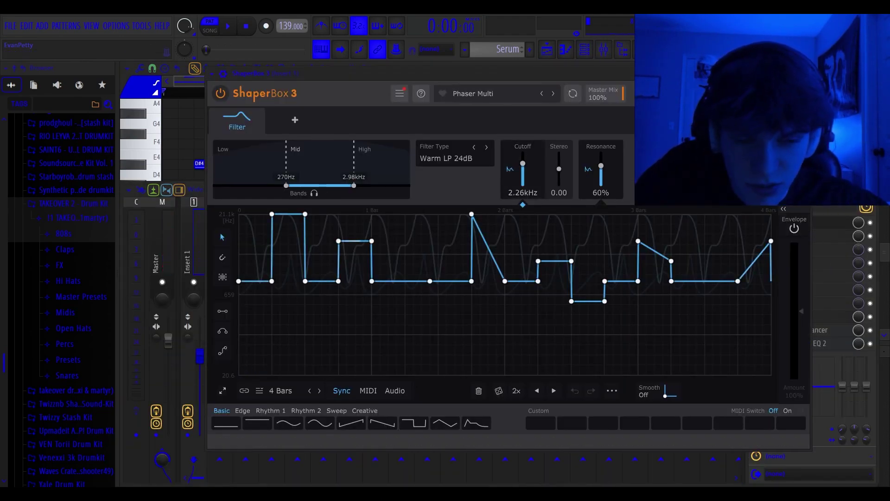
pyautogui.click(806, 74)
pyautogui.click(772, 237)
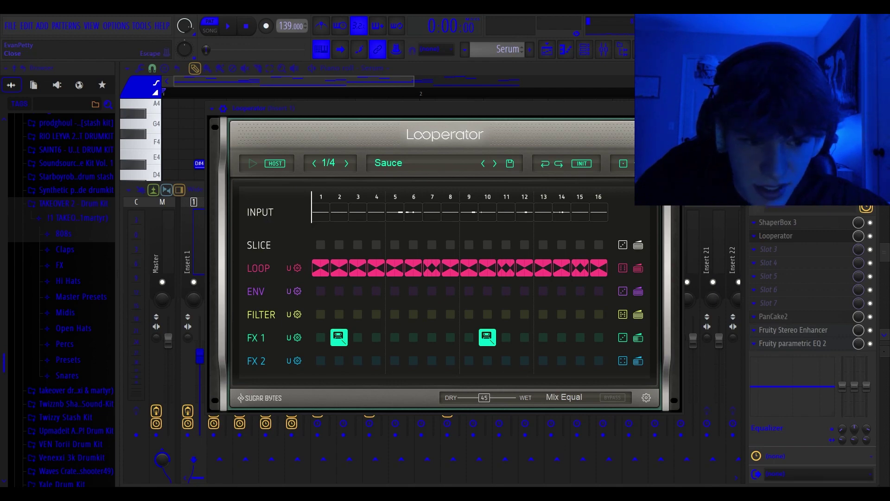
pyautogui.click(675, 108)
# - Inspect the PanCake2, Fruity Stereo Enhancer and Fruity parametric EQ 2 settings on Insert 1
pyautogui.click(783, 317)
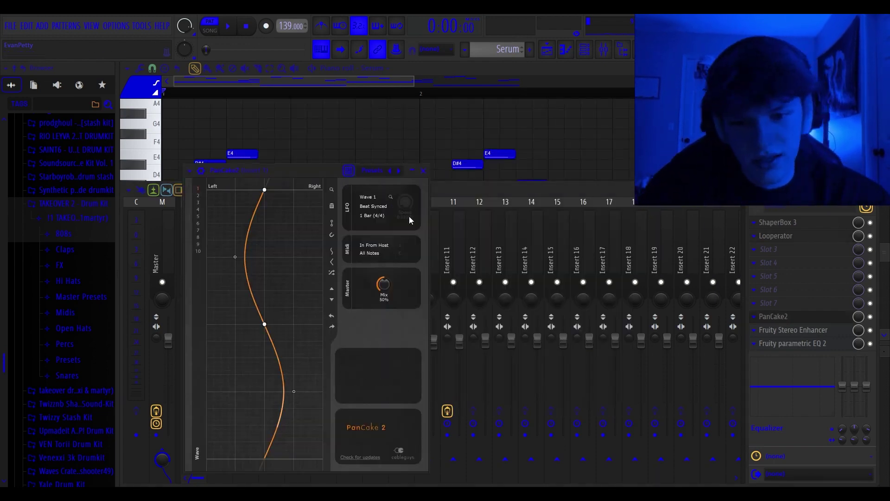
pyautogui.click(424, 170)
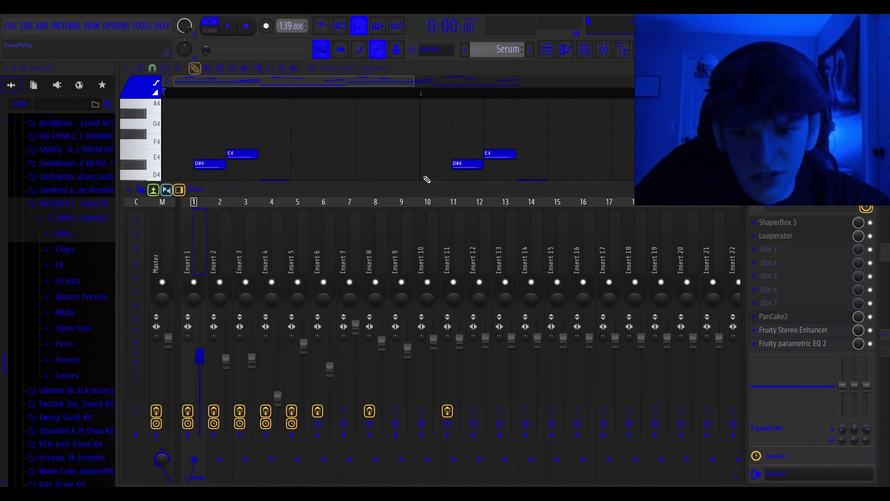
pyautogui.click(786, 329)
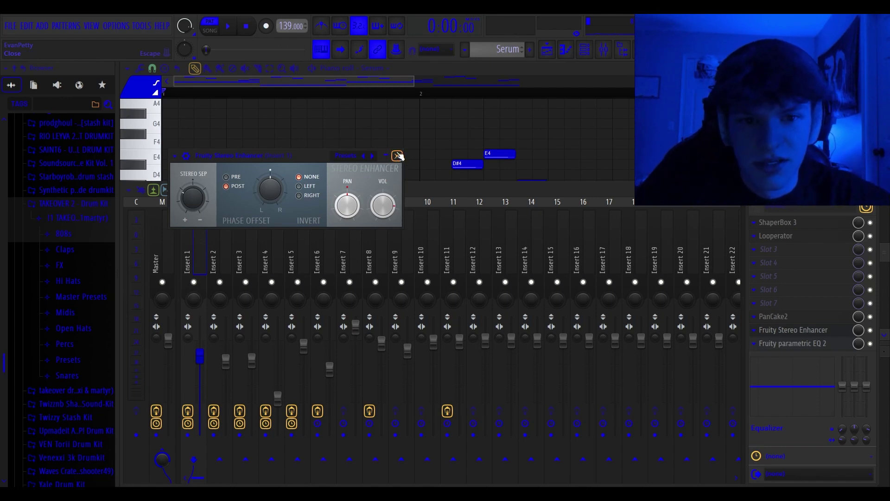
pyautogui.click(398, 156)
pyautogui.click(831, 345)
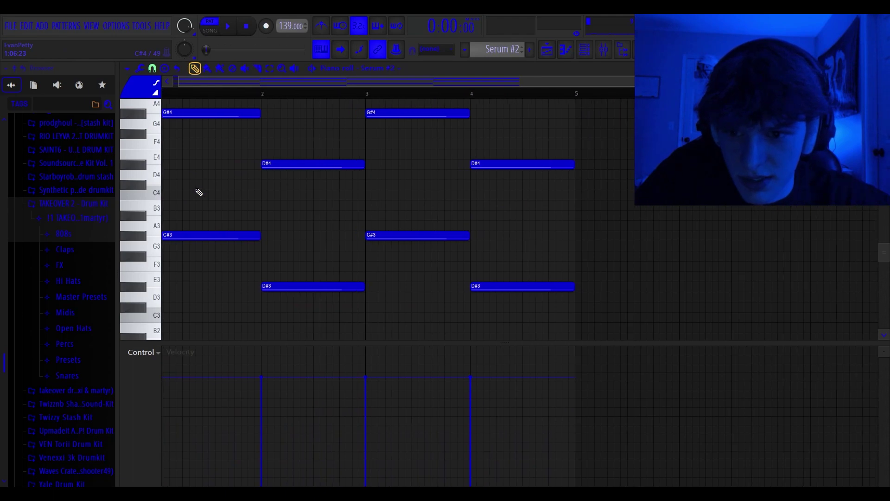
# - View the Serum #2 chord notes and check the preset loaded in its Serum instrument
pyautogui.scroll(1, 195, 189)
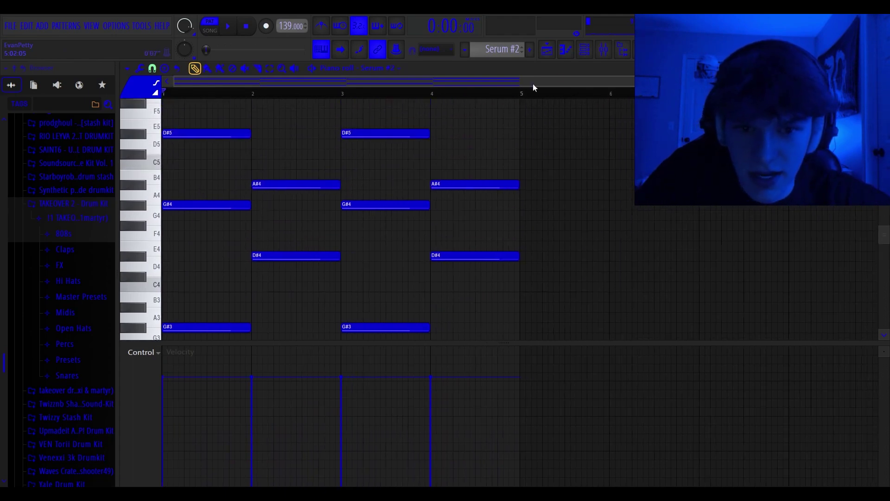
pyautogui.click(585, 50)
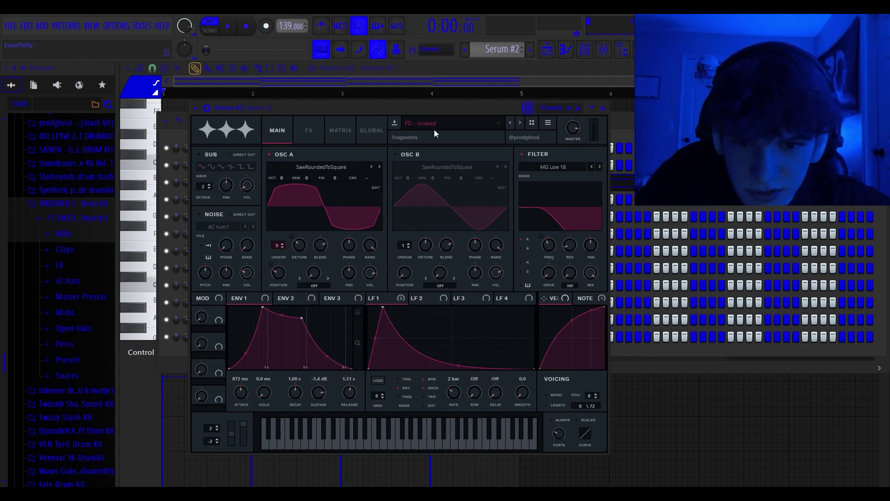
pyautogui.click(596, 110)
# - Play the Serum #2 chord pattern in the piano roll, stop it and examine its stacked notes
pyautogui.click(566, 50)
pyautogui.press('space')
pyautogui.scroll(-2, 270, 233)
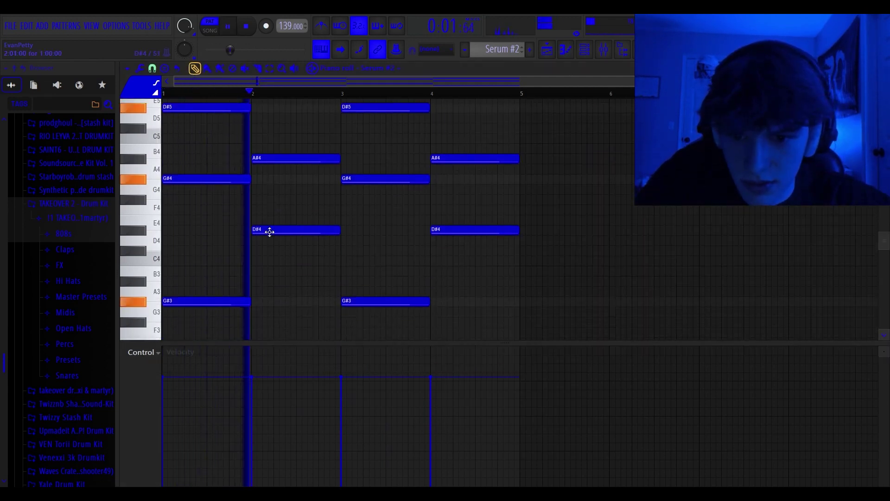
pyautogui.moveTo(885, 95); pyautogui.dragTo(884, 99)
pyautogui.scroll(-1, 398, 199)
pyautogui.scroll(1, 398, 200)
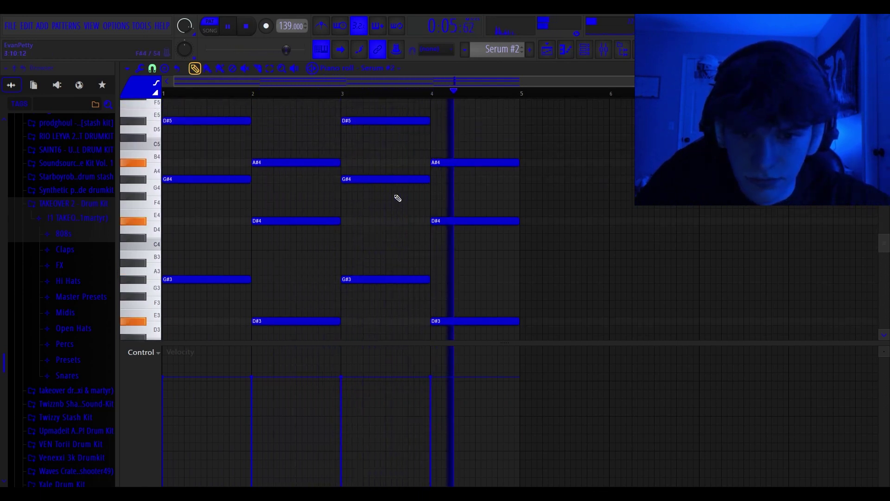
pyautogui.press('space')
pyautogui.scroll(1, 278, 213)
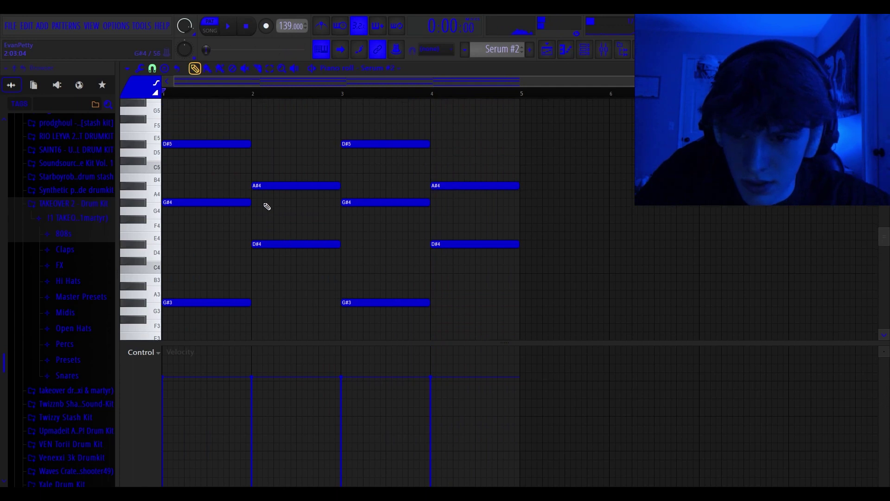
pyautogui.scroll(2, 171, 252)
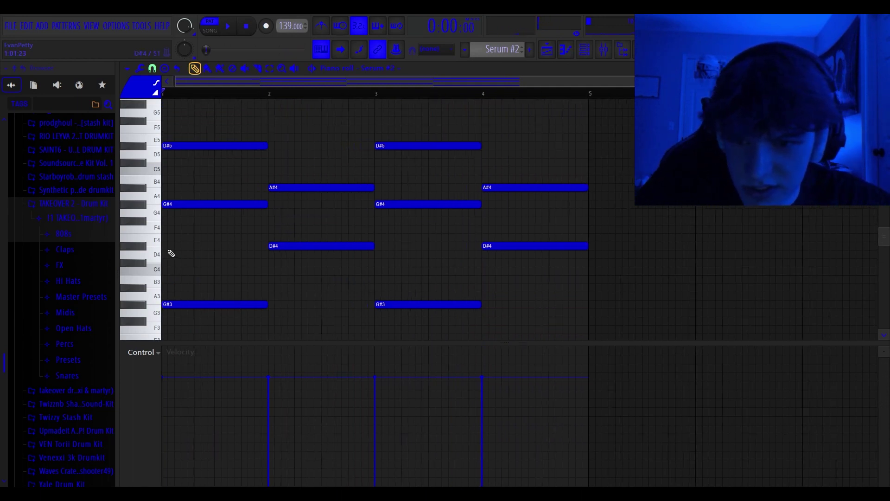
pyautogui.scroll(1, 223, 185)
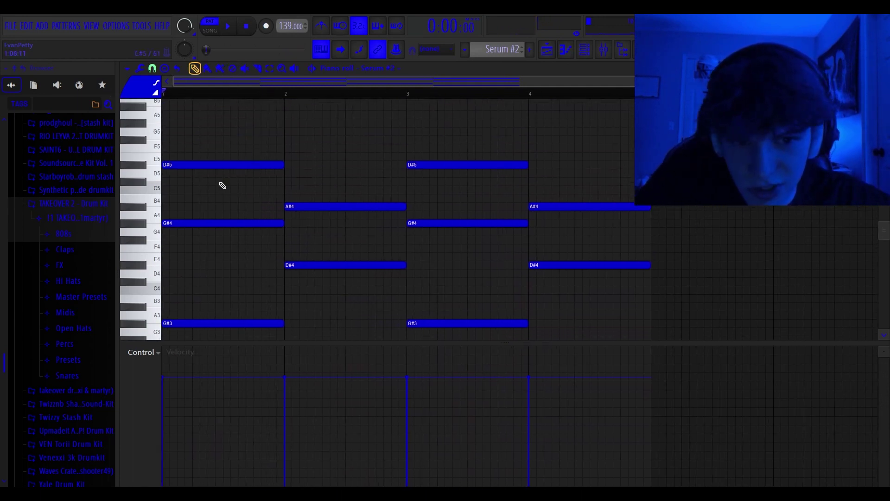
# - Inspect the Gross Beat and Fruity parametric EQ 2 settings on the chords' mixer track, Insert 2
pyautogui.click(608, 50)
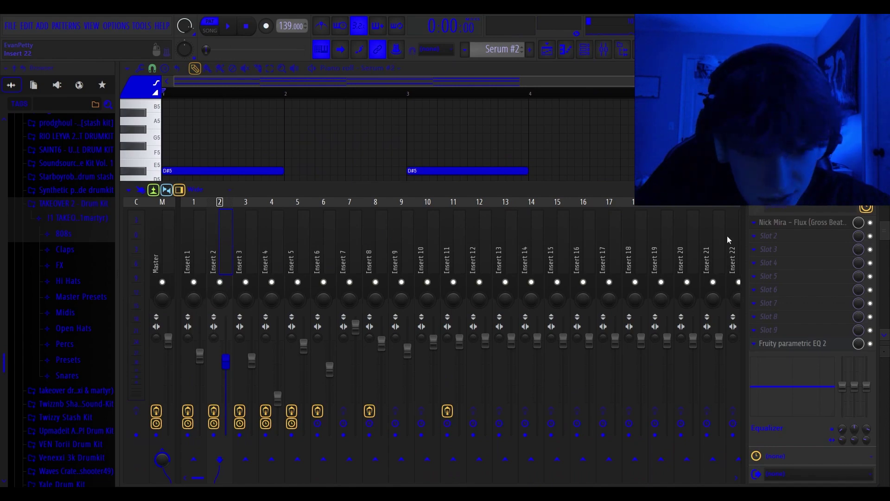
pyautogui.click(788, 223)
pyautogui.moveTo(418, 200); pyautogui.dragTo(449, 116)
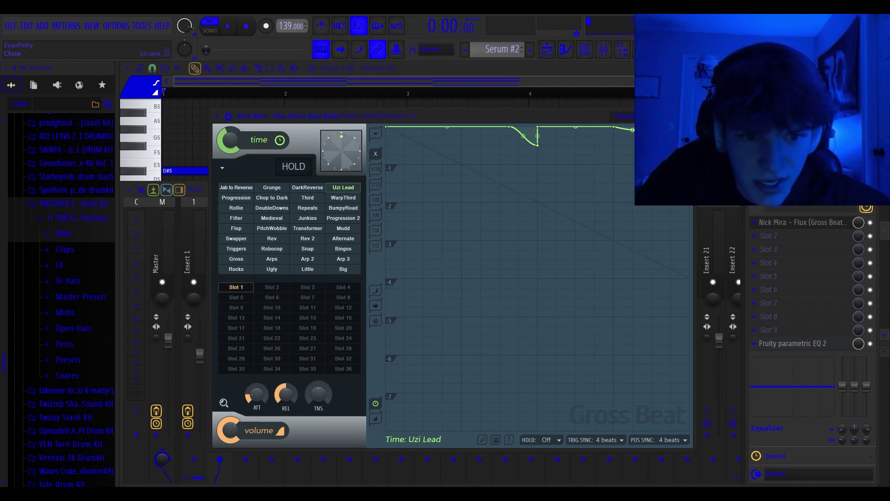
pyautogui.click(688, 116)
pyautogui.click(782, 344)
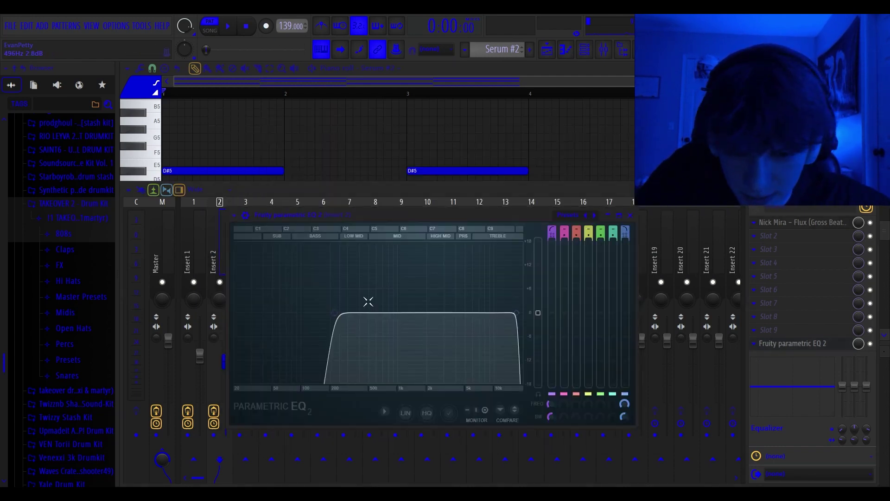
pyautogui.click(632, 215)
pyautogui.press('F9')
# - Open the Serum #3 pattern from its first playlist clip and check the preset in its Serum instrument
pyautogui.press('F5')
pyautogui.click(297, 175)
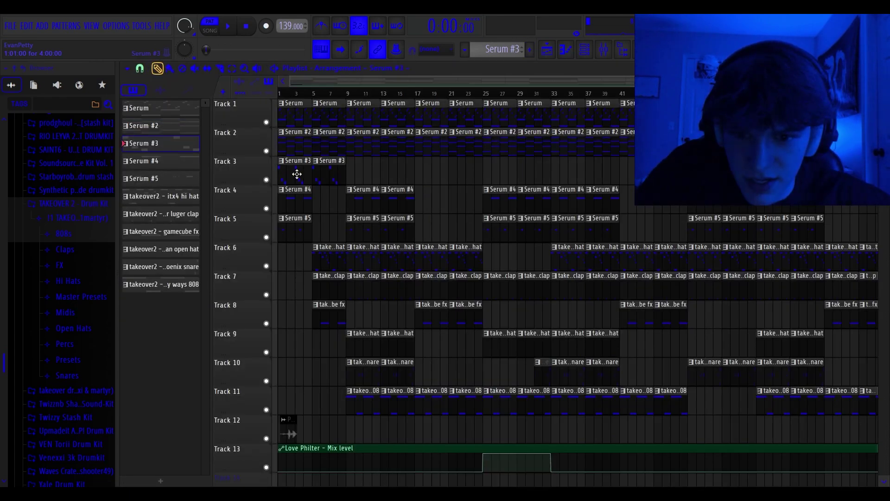
pyautogui.doubleClick(297, 175)
pyautogui.doubleClick(190, 96)
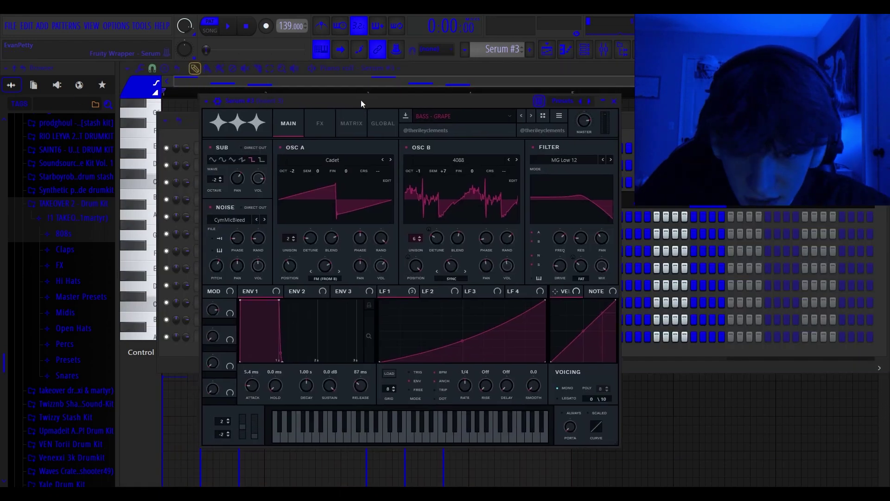
pyautogui.moveTo(361, 100); pyautogui.dragTo(368, 103)
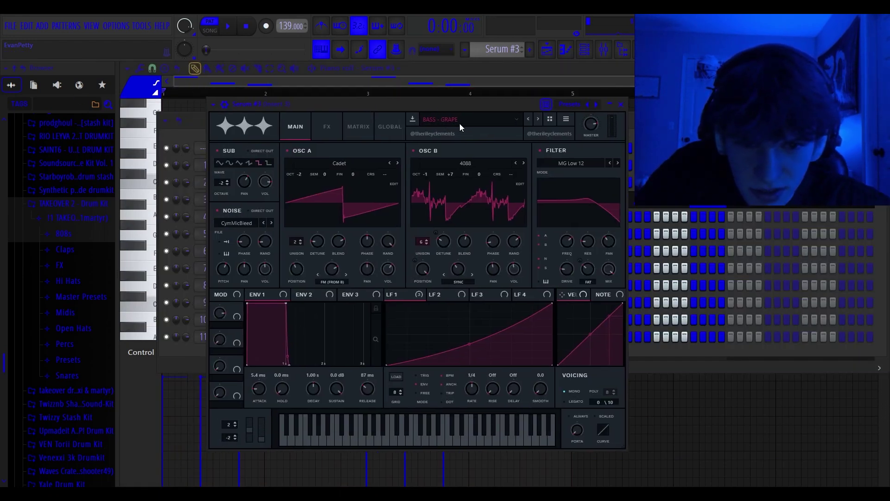
pyautogui.click(621, 104)
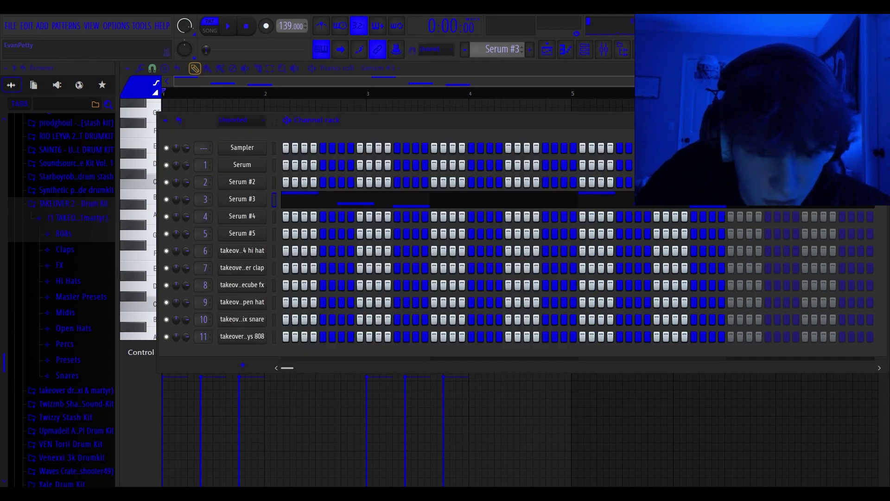
# - Play the Serum #3 pattern in the piano roll, stop it and examine its notes
pyautogui.press('F6')
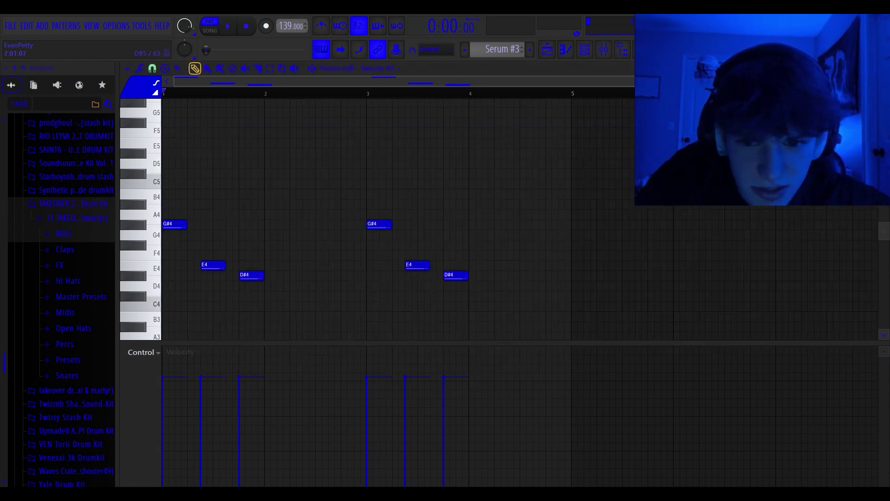
pyautogui.press('space')
pyautogui.scroll(-2, 269, 171)
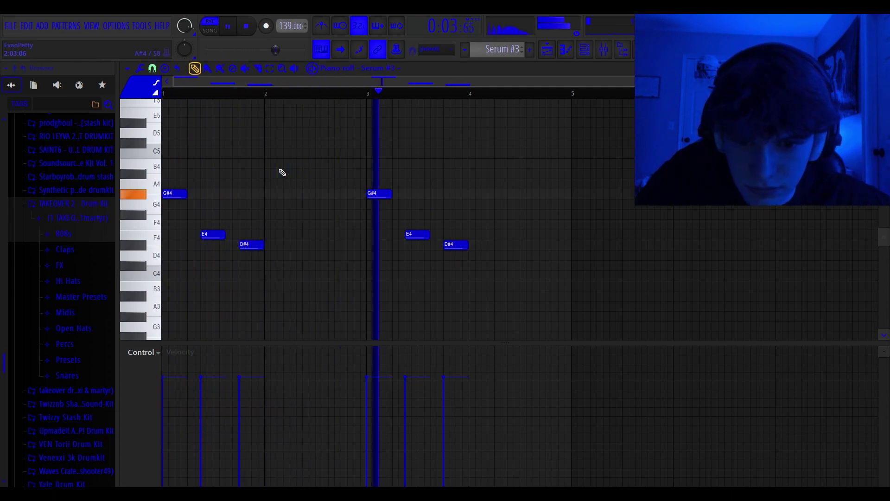
pyautogui.press('space')
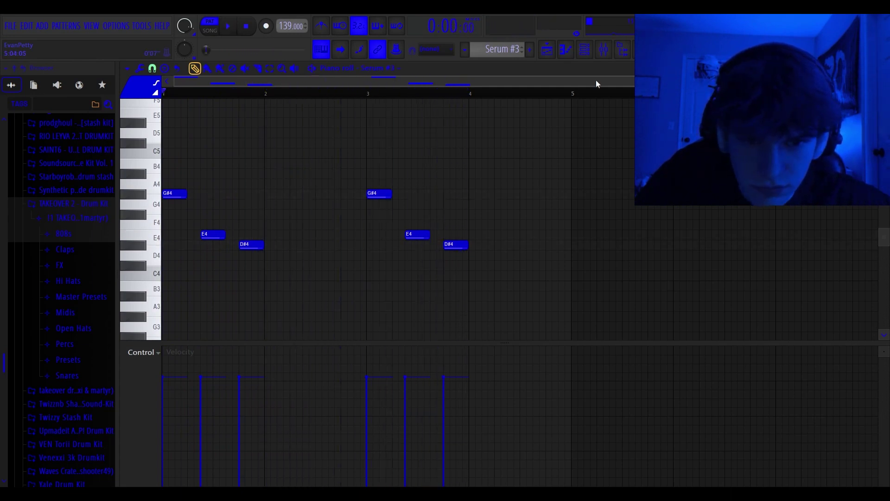
# - Inspect the Fruity parametric EQ 2 curve on the Serum #3 mixer track, Insert 3, and close the mixer
pyautogui.click(604, 50)
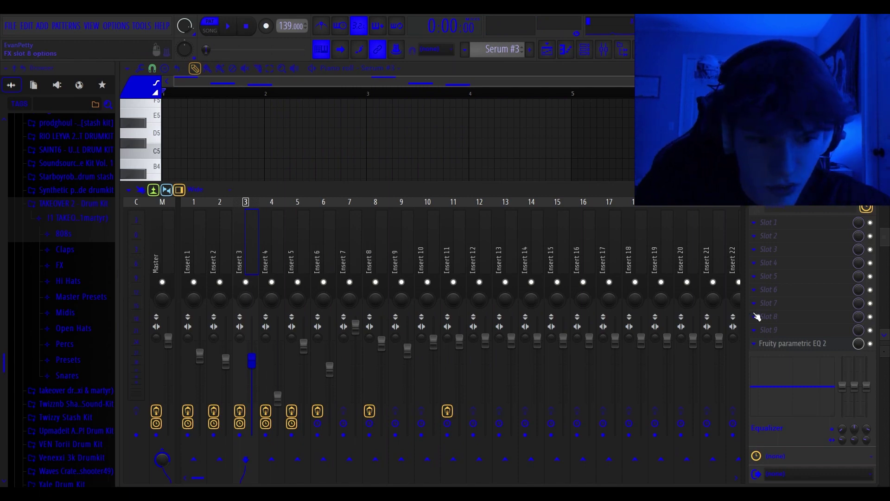
pyautogui.click(791, 343)
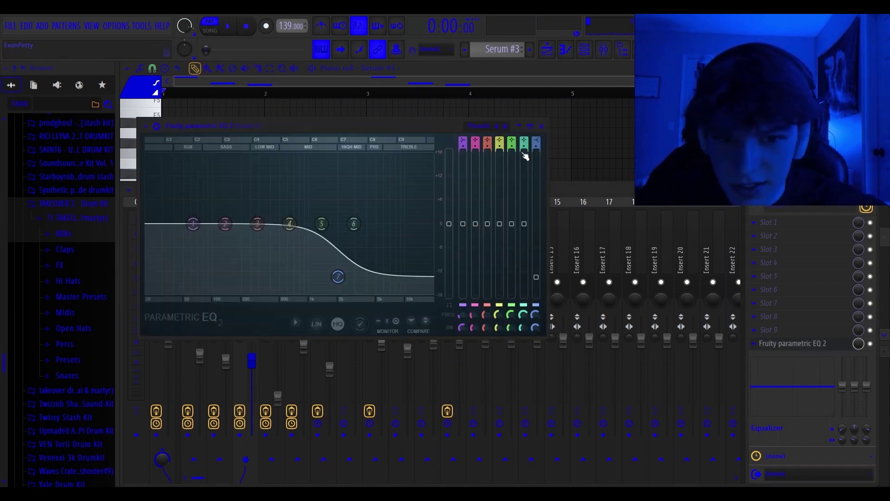
pyautogui.moveTo(419, 126); pyautogui.dragTo(507, 138)
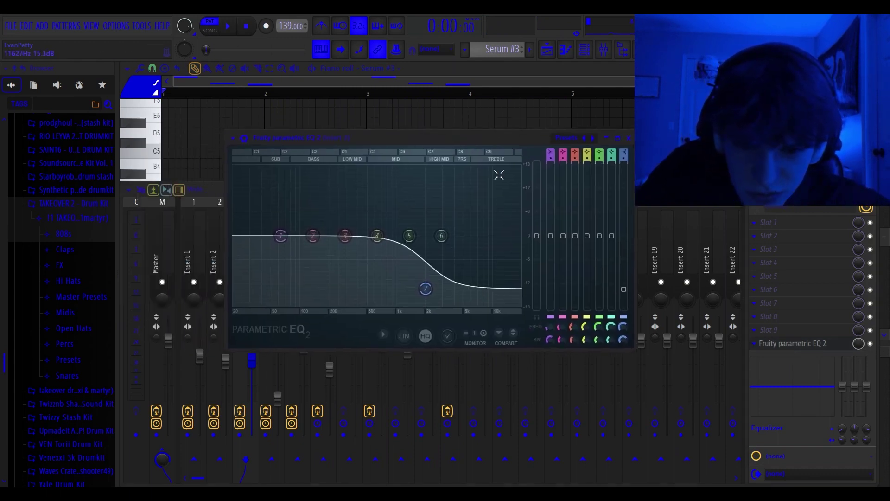
pyautogui.click(629, 138)
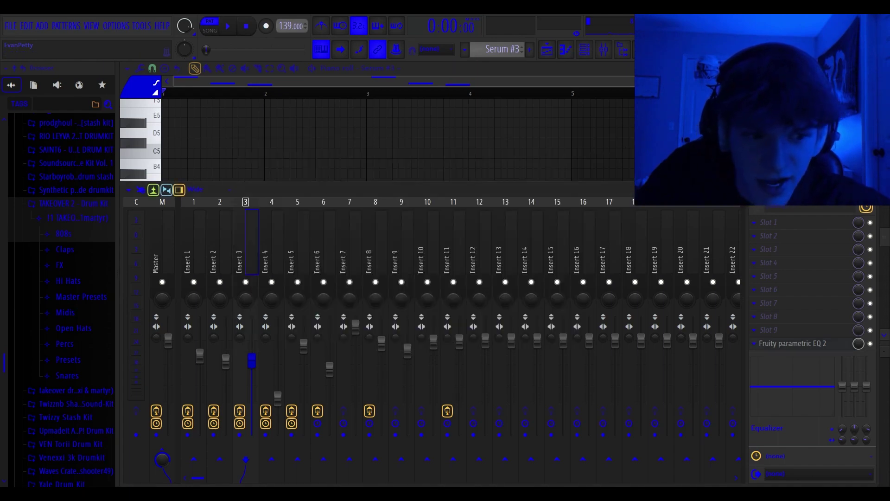
pyautogui.click(881, 189)
# - Open the Serum #4 pattern from its first playlist clip and check the preset in its Serum instrument
pyautogui.click(547, 50)
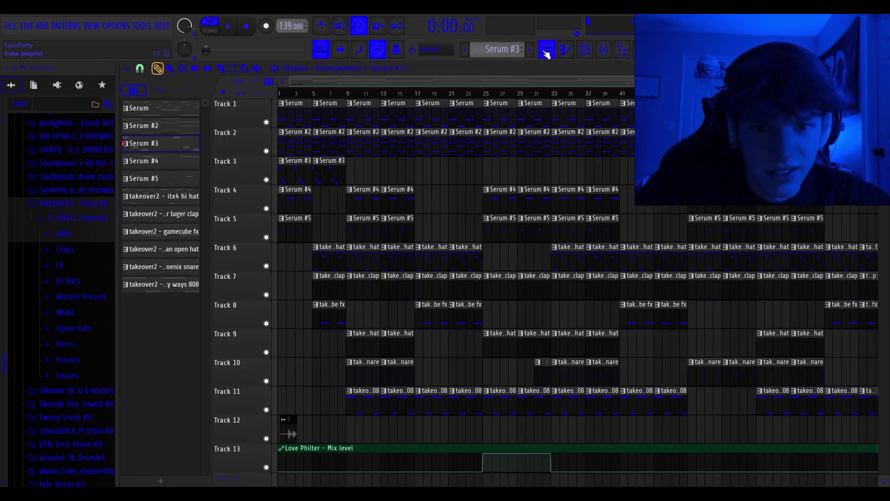
pyautogui.doubleClick(294, 199)
pyautogui.click(254, 94)
pyautogui.moveTo(387, 113)
pyautogui.mouseDown()
pyautogui.moveTo(401, 113)
pyautogui.moveTo(380, 107)
pyautogui.mouseUp()
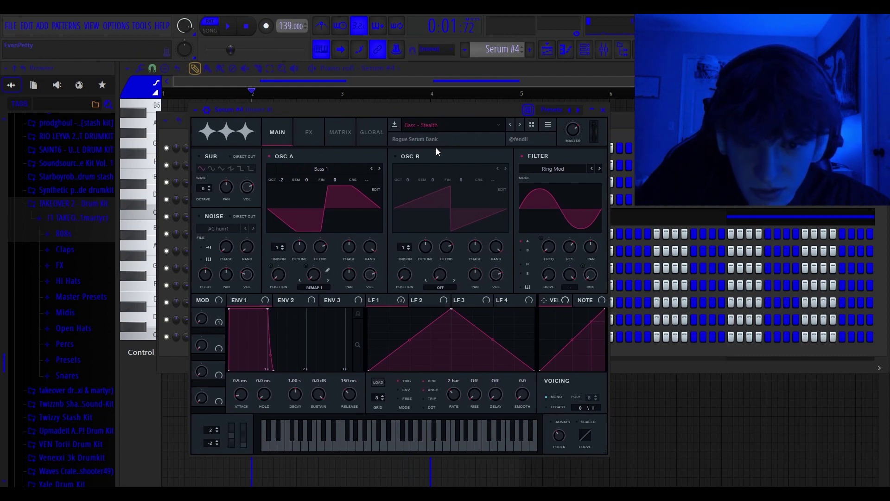
pyautogui.click(603, 110)
pyautogui.press('Escape')
# - Play and stop the Serum #4 pattern, and return the playhead to bar 1
pyautogui.press('space')
pyautogui.press('space')
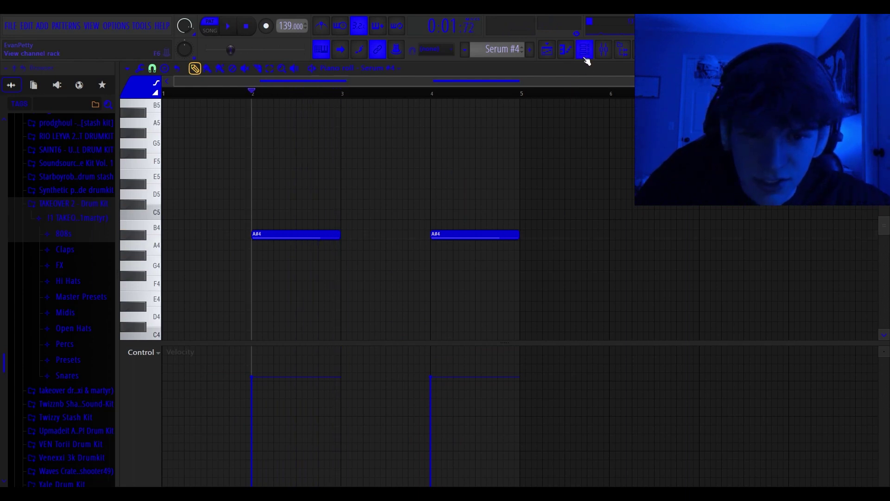
pyautogui.click(181, 94)
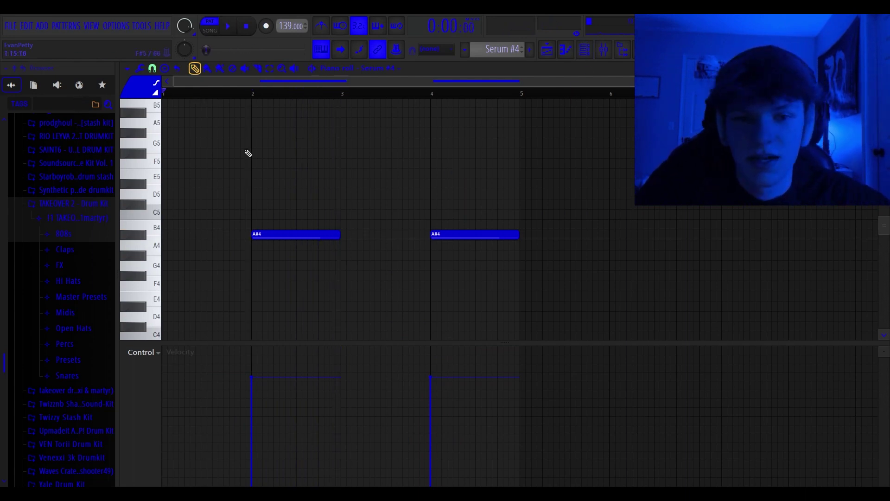
pyautogui.click(588, 56)
pyautogui.click(587, 55)
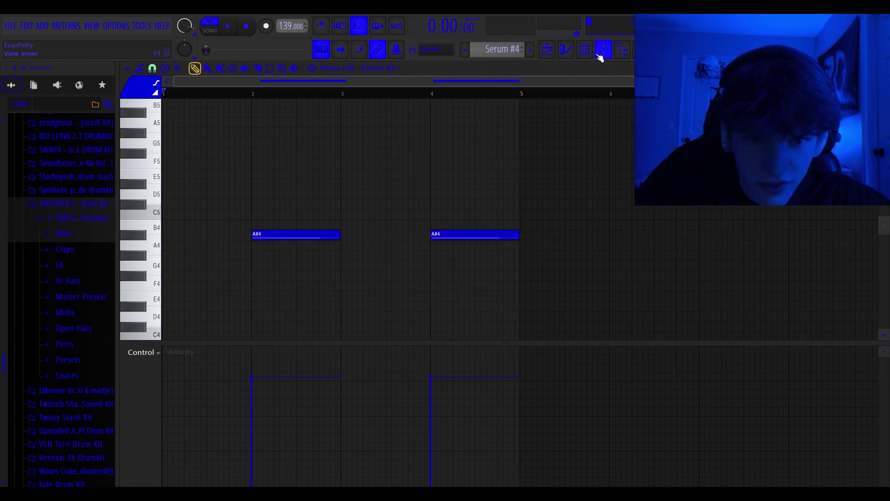
# - Inspect the Fruity parametric EQ 2 and PanCake2 settings on the Serum #4 mixer track, Insert 4
pyautogui.click(602, 53)
pyautogui.click(306, 248)
pyautogui.click(267, 246)
pyautogui.click(798, 348)
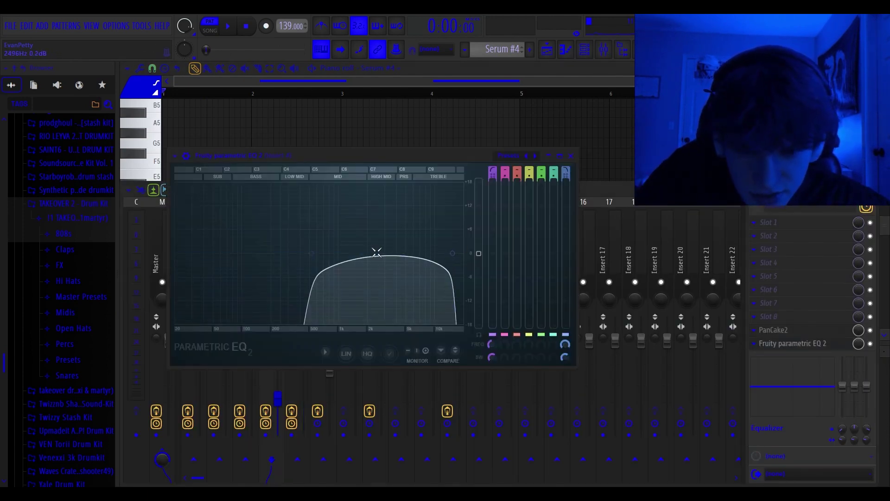
pyautogui.click(576, 158)
pyautogui.click(790, 330)
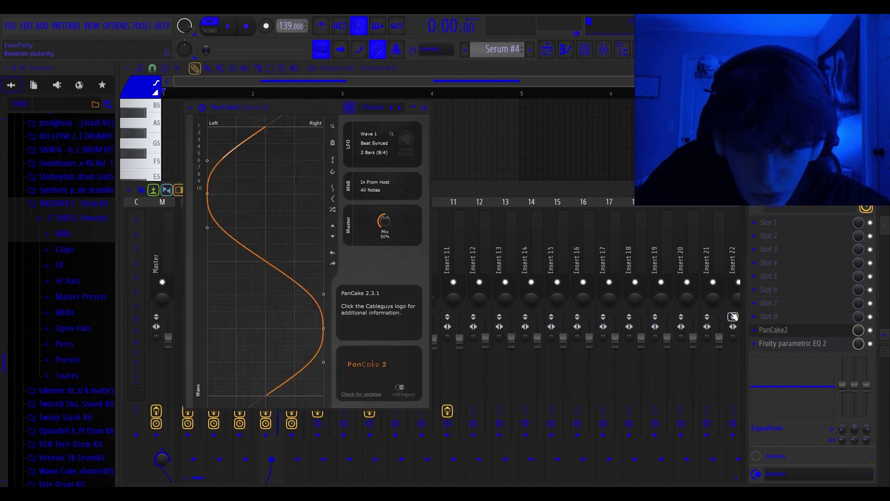
pyautogui.click(424, 111)
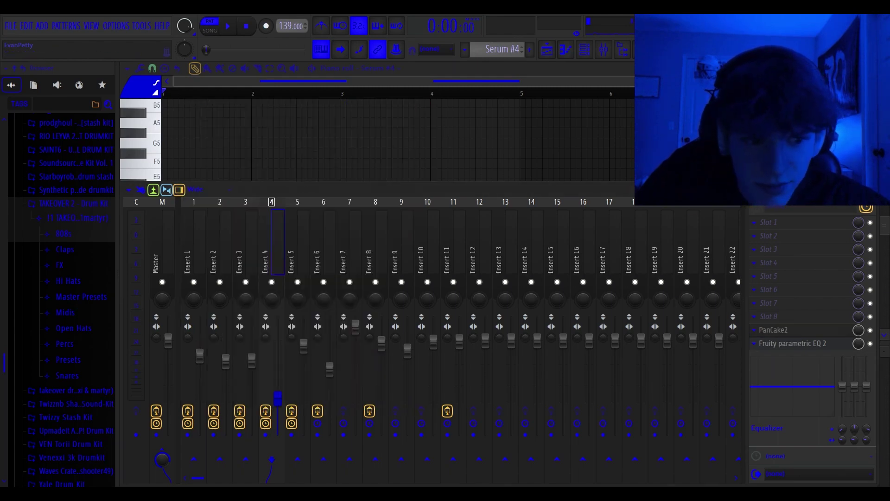
pyautogui.press('F9')
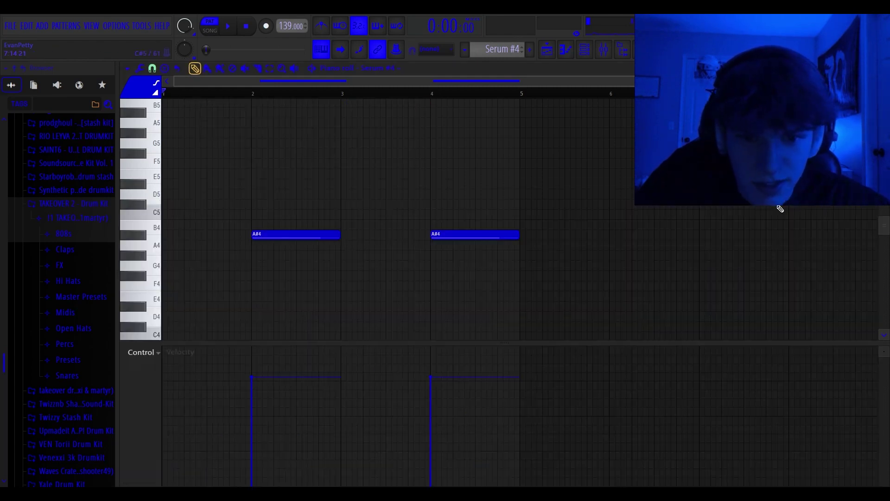
# - Open the Serum #5 pattern from a Track 5 playlist clip and check the preset in its Serum instrument
pyautogui.click(559, 54)
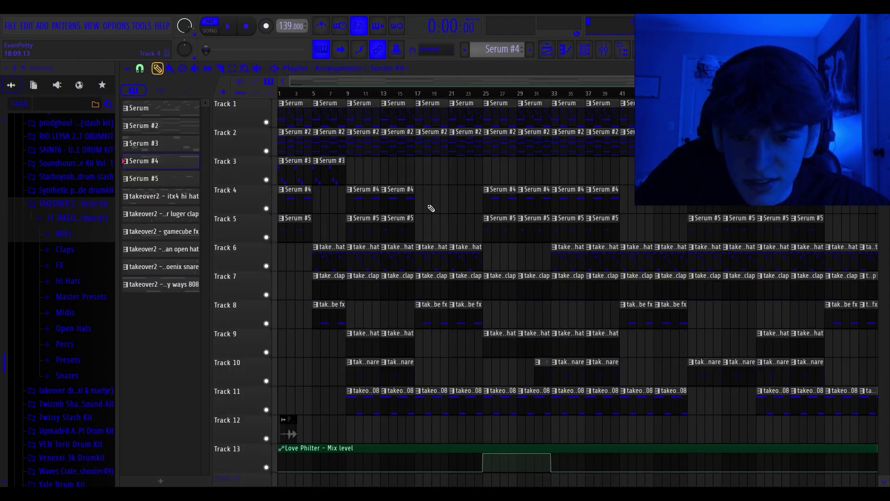
pyautogui.doubleClick(352, 231)
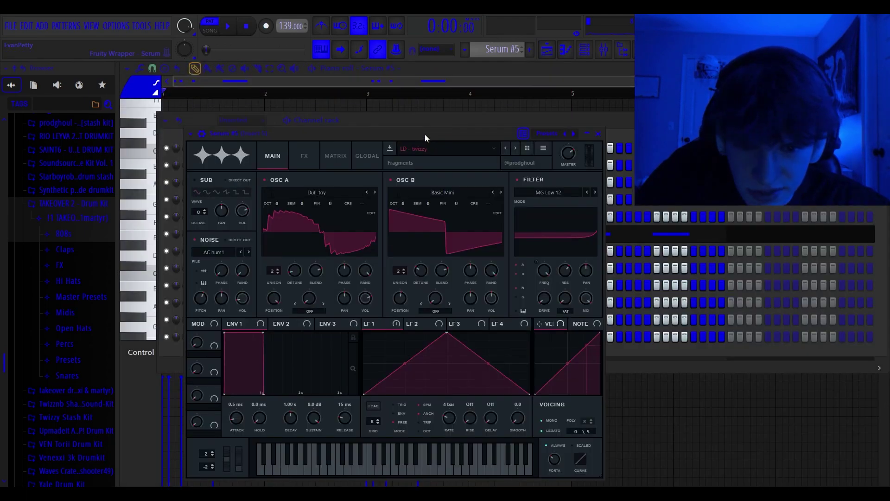
pyautogui.moveTo(414, 132); pyautogui.dragTo(441, 98)
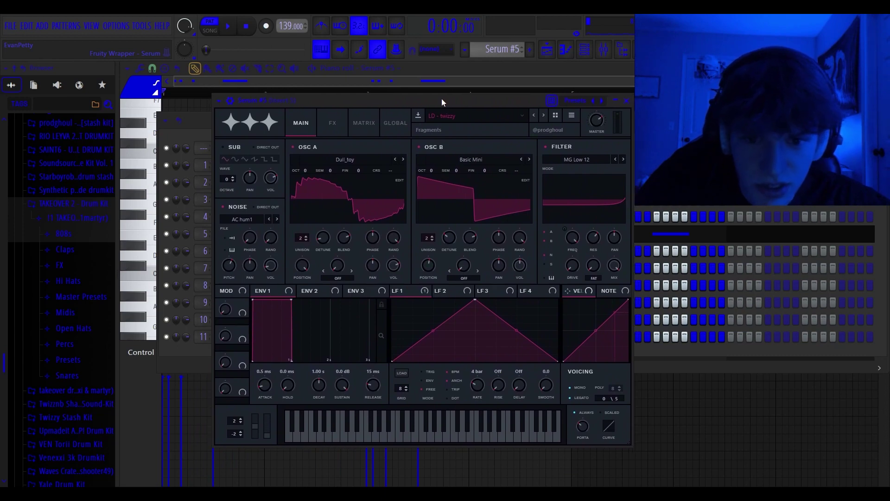
pyautogui.click(627, 101)
# - Play the Serum #5 pattern in the piano roll and stop it
pyautogui.press('Escape')
pyautogui.press('space')
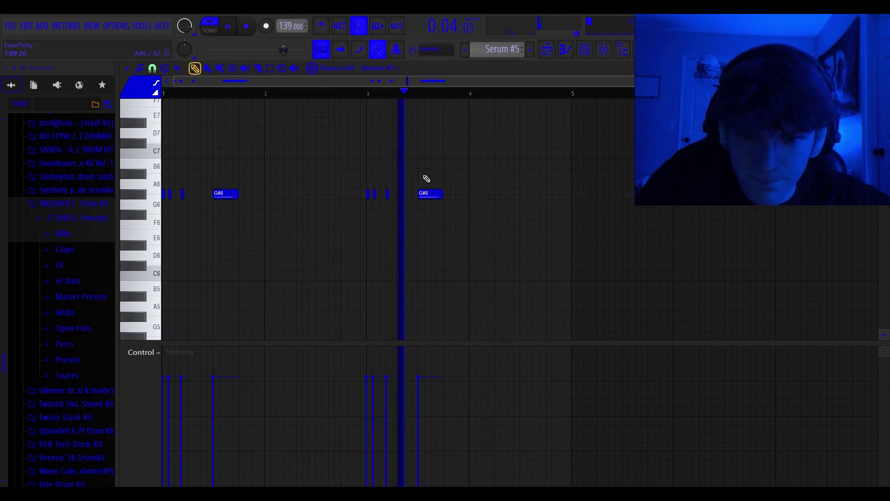
pyautogui.press('space')
# - Inspect the Looperator effect steps on the Serum #5 mixer track, Insert 5
pyautogui.click(603, 49)
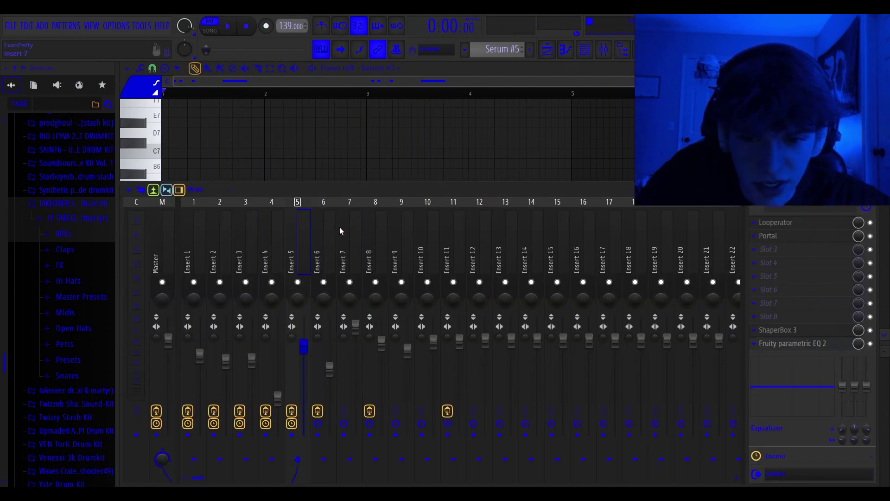
pyautogui.click(782, 223)
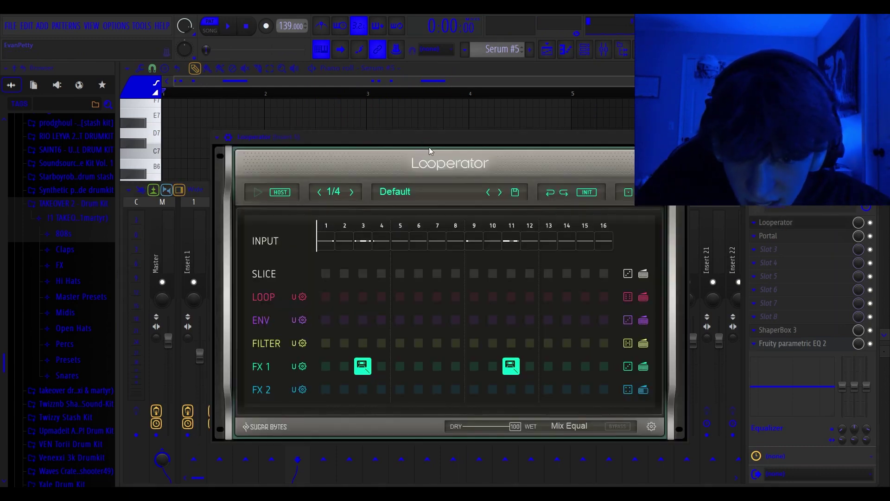
pyautogui.moveTo(439, 144); pyautogui.dragTo(445, 133)
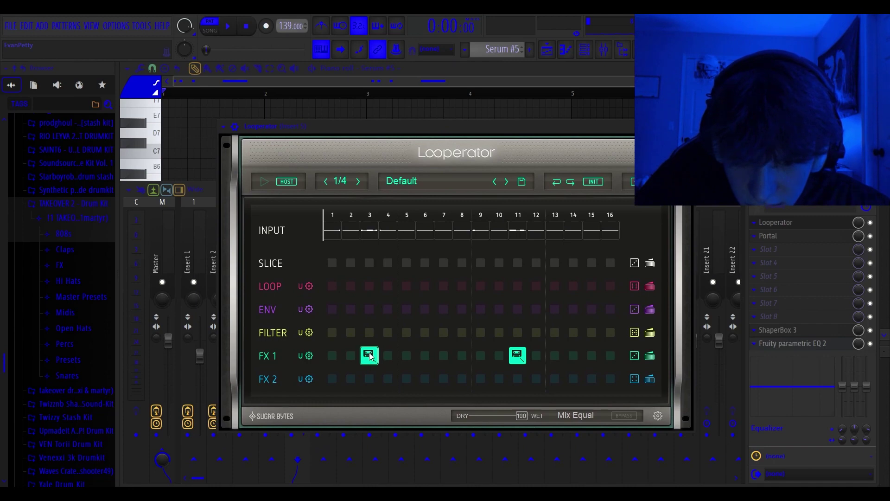
# - Open Portal on Insert 5, look through its preset banks and close it
pyautogui.click(766, 237)
pyautogui.click(677, 104)
pyautogui.scroll(-6, 317, 279)
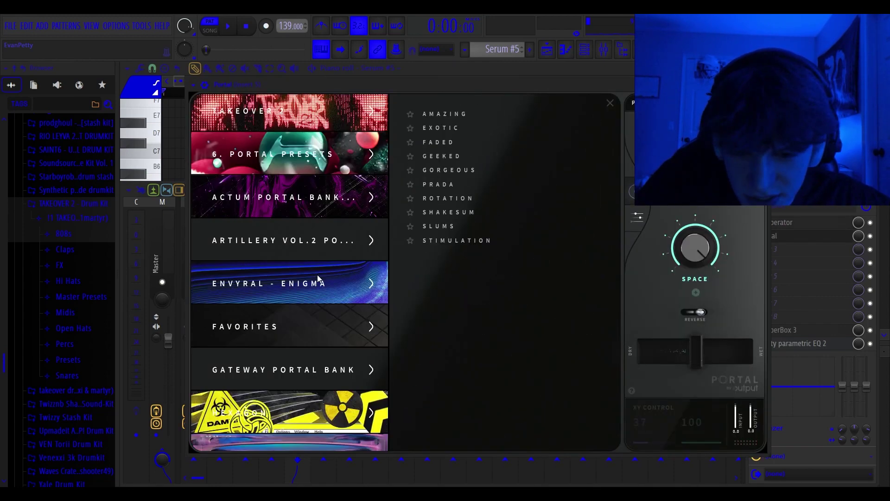
pyautogui.scroll(-8, 317, 278)
pyautogui.scroll(3, 278, 242)
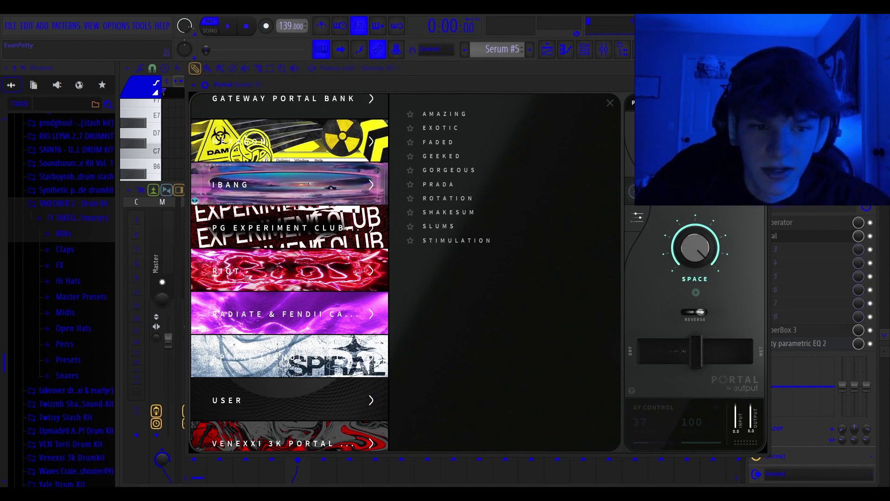
pyautogui.click(610, 103)
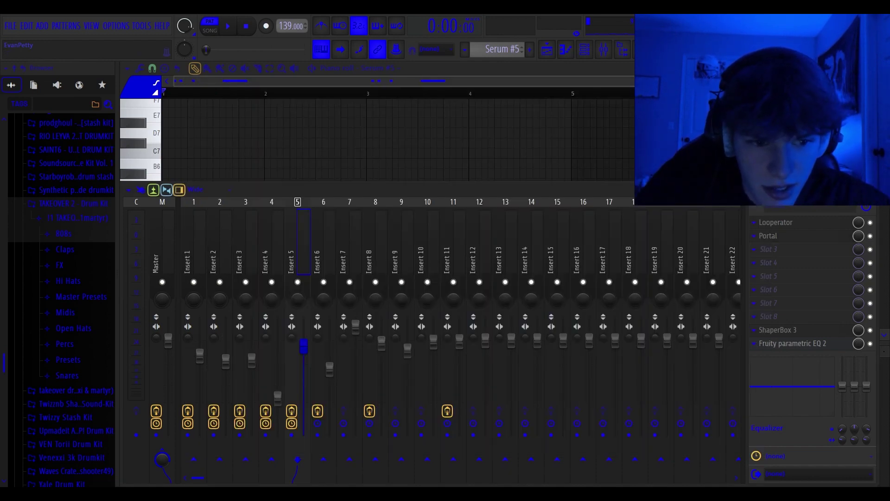
# - Inspect ShaperBox 3's Crush and Width shapers and the Fruity parametric EQ 2 curve on Insert 5, and close the mixer
pyautogui.click(784, 328)
pyautogui.click(209, 116)
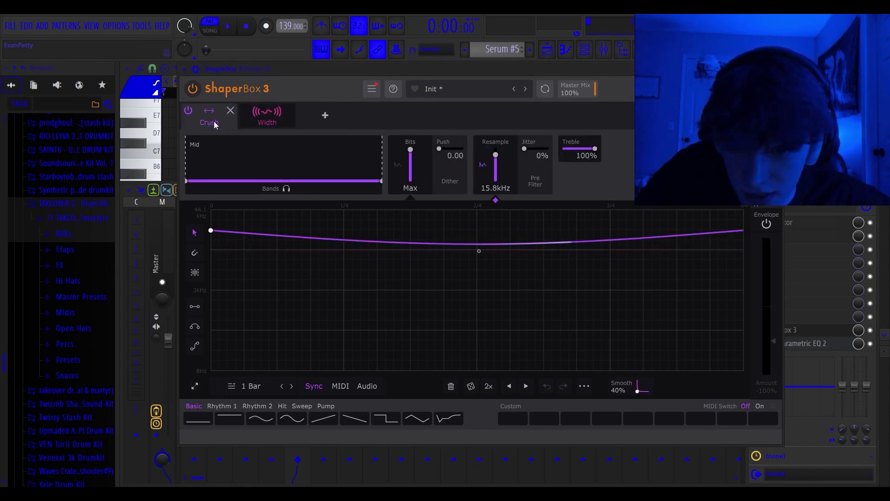
pyautogui.click(271, 113)
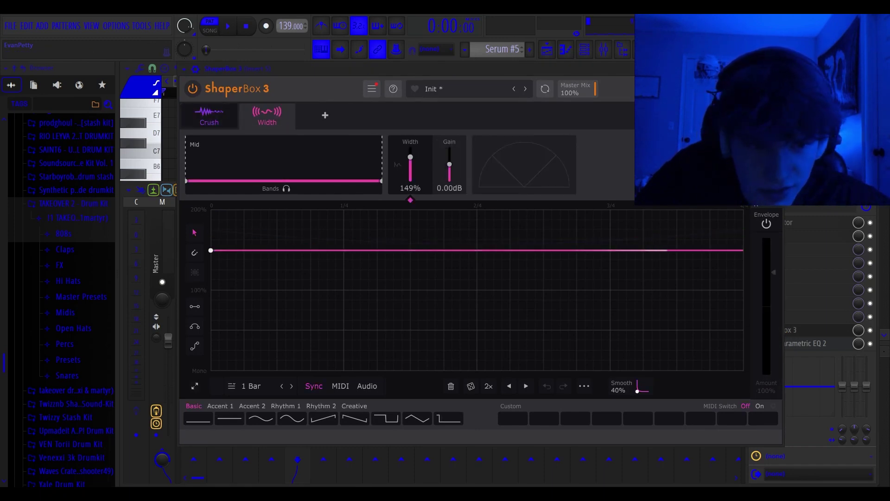
pyautogui.click(798, 329)
pyautogui.click(791, 344)
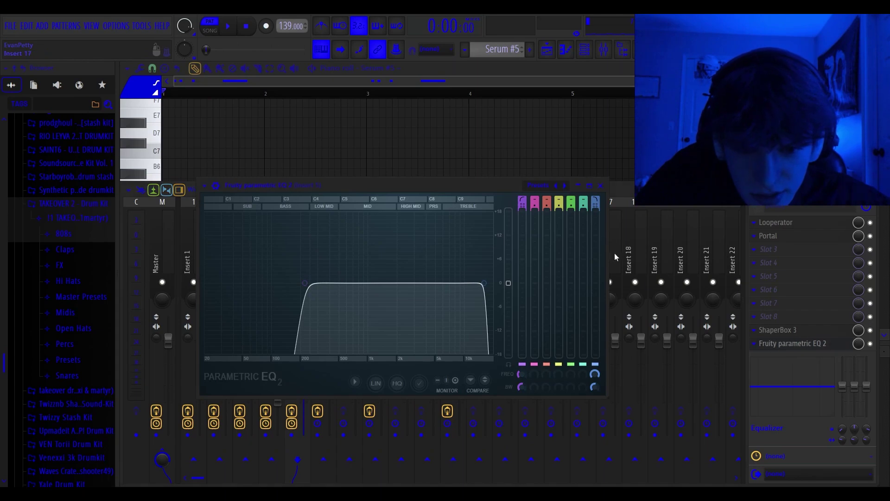
pyautogui.click(601, 186)
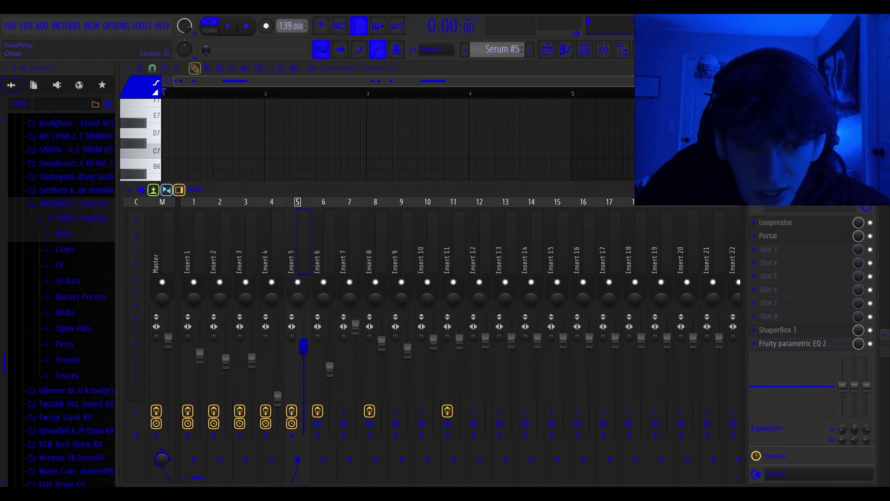
pyautogui.click(872, 189)
# - In the playlist, leave only Tracks 1 to 5 and the Track 13 automation unmuted, and play the arrangement from the start, stopping around bar 5
pyautogui.click(555, 54)
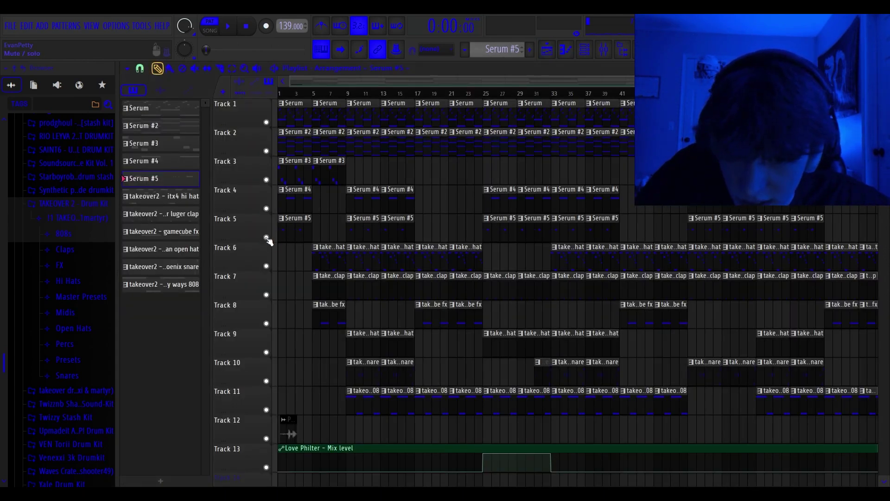
pyautogui.rightClick(267, 237)
pyautogui.click(266, 209)
pyautogui.click(267, 179)
pyautogui.click(266, 151)
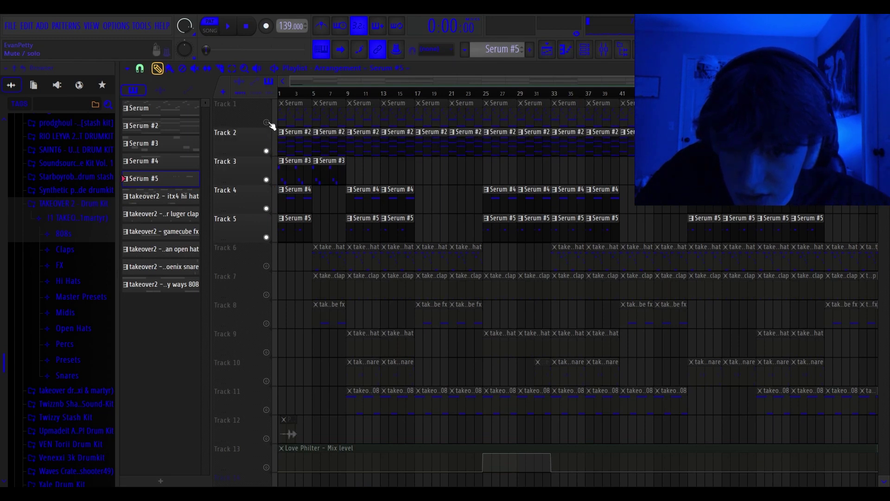
pyautogui.click(266, 123)
pyautogui.click(266, 467)
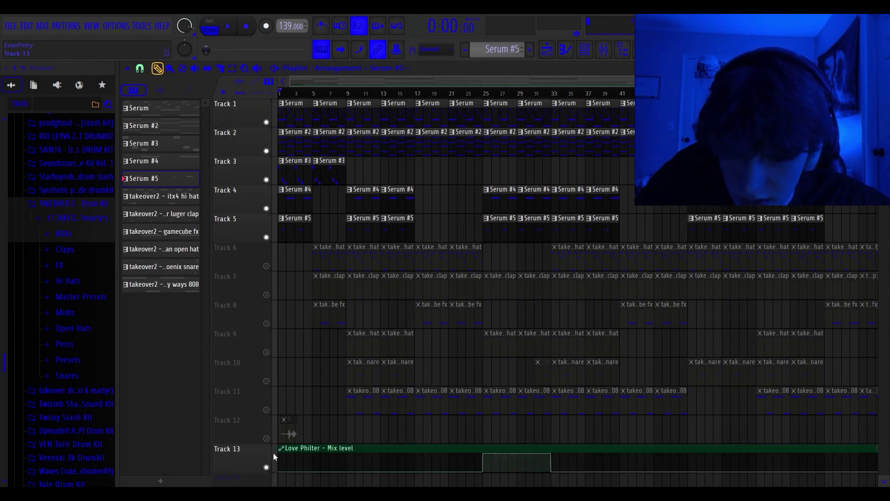
pyautogui.press('space')
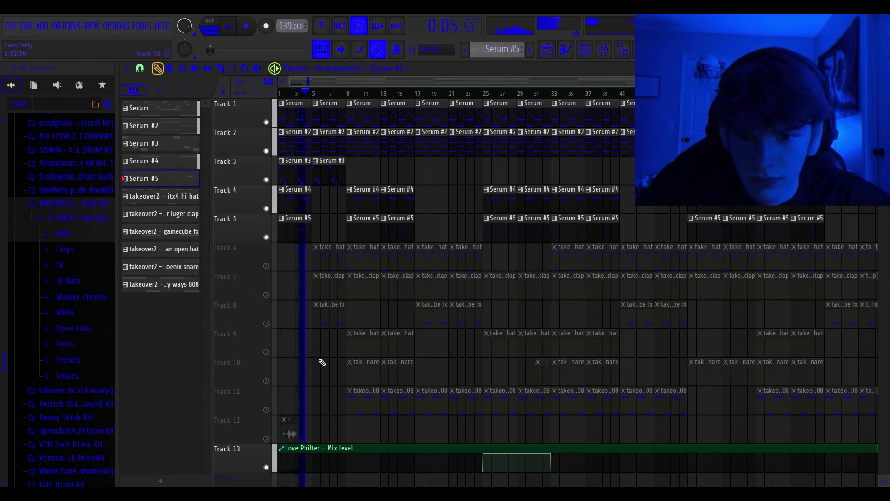
pyautogui.press('space')
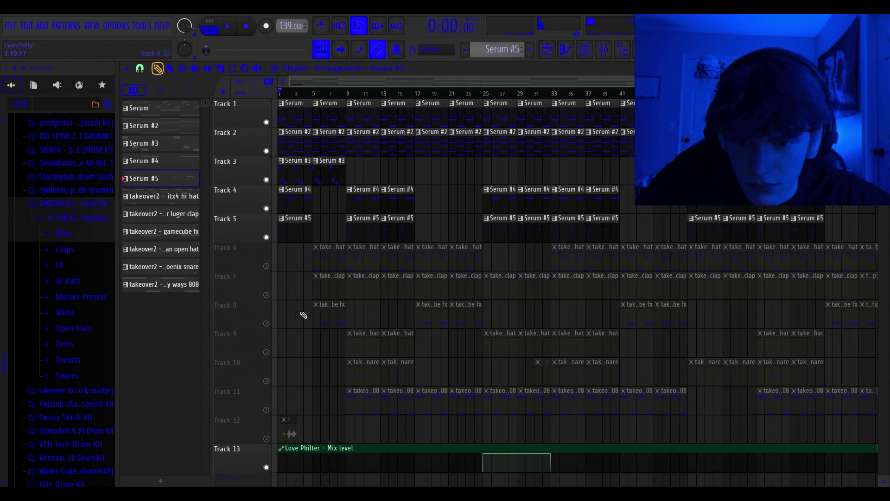
# - Unmute all the playlist tracks and move the song position to about bar 5, where the drums come in
pyautogui.rightClick(266, 238)
pyautogui.rightClick(267, 238)
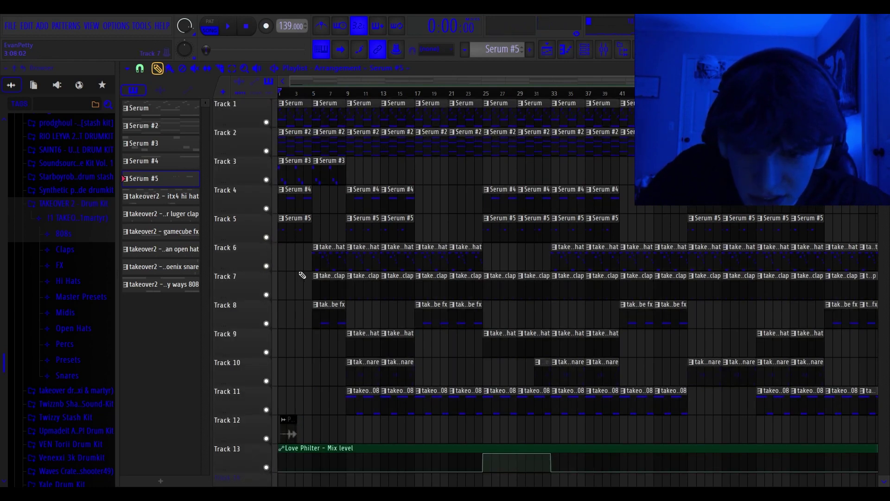
pyautogui.scroll(2, 302, 275)
pyautogui.moveTo(304, 85); pyautogui.dragTo(292, 87)
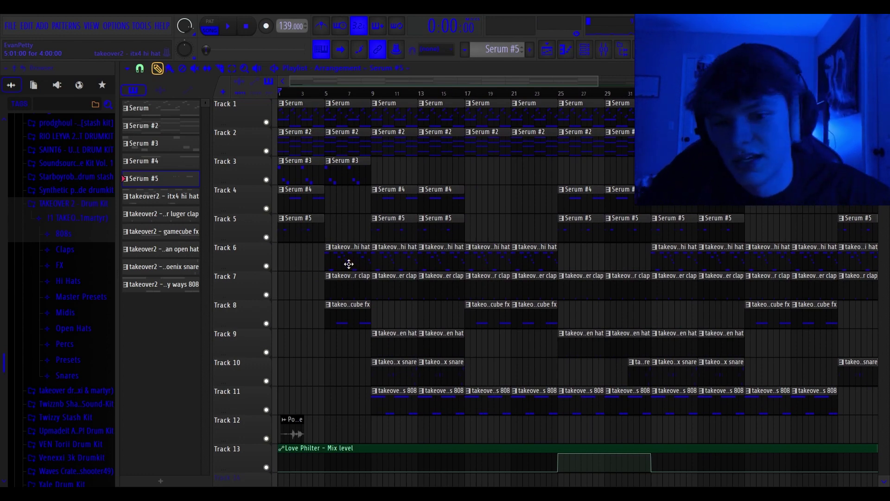
pyautogui.moveTo(348, 93); pyautogui.dragTo(332, 93)
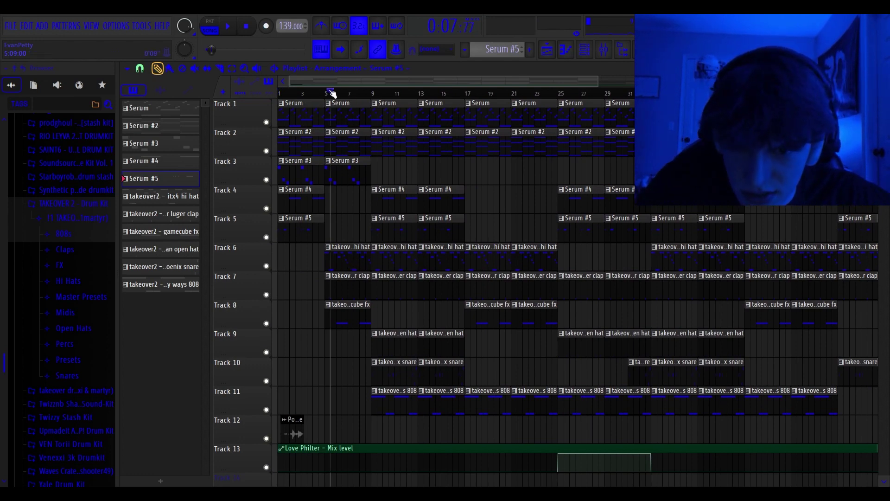
# - Open the Track 6 hi hat pattern in the piano roll and examine its notes and velocities
pyautogui.doubleClick(367, 250)
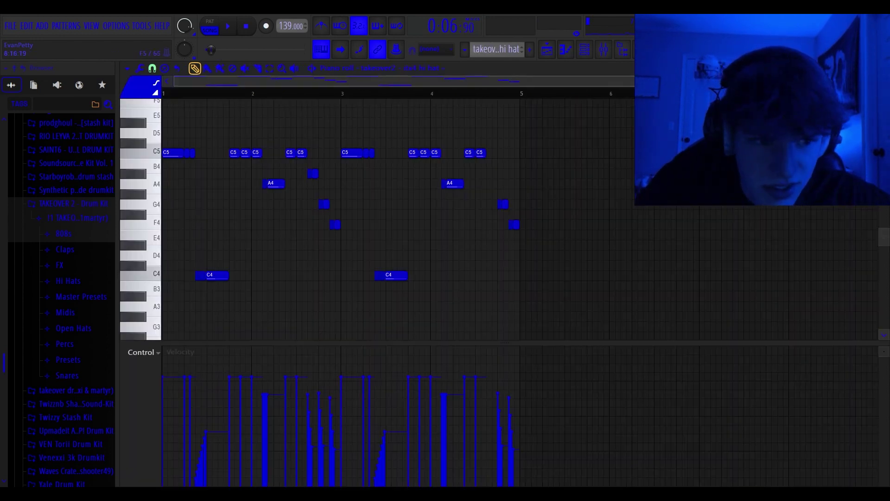
pyautogui.scroll(1, 139, 218)
pyautogui.scroll(1, 283, 134)
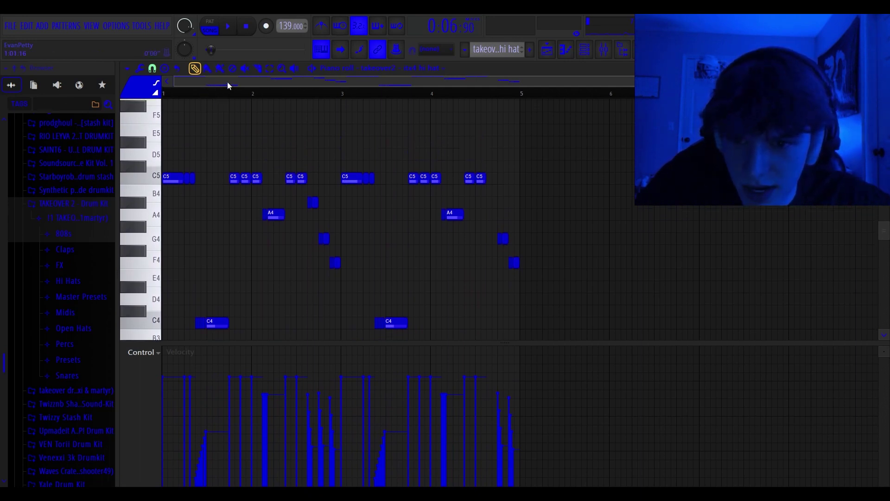
pyautogui.scroll(3, 214, 77)
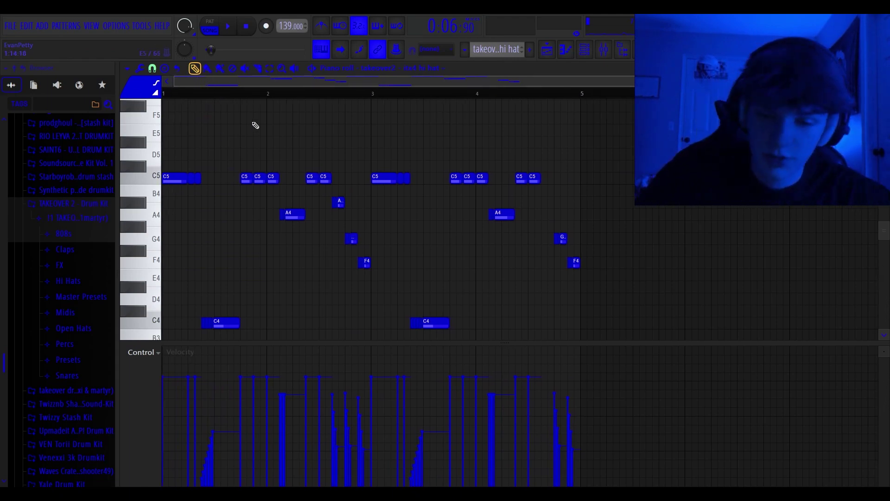
pyautogui.scroll(-1, 292, 118)
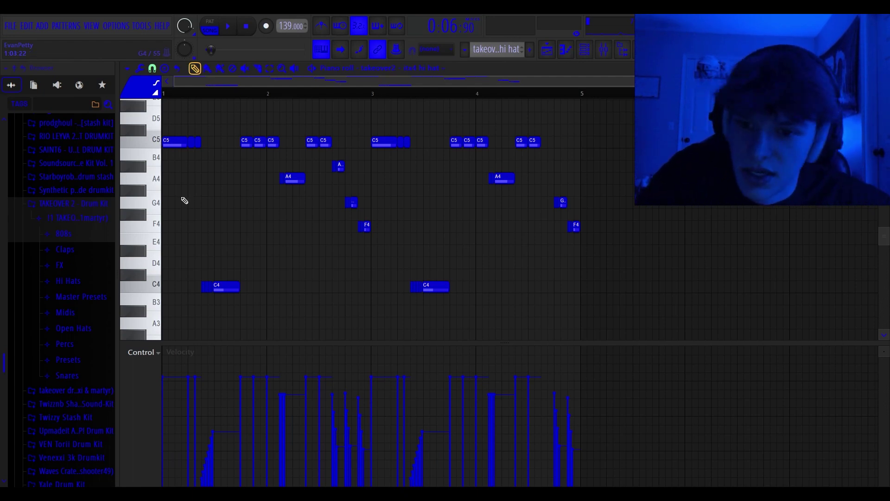
# - Switch playback from song to pattern mode and play the hi hat pattern on its own
pyautogui.press('space')
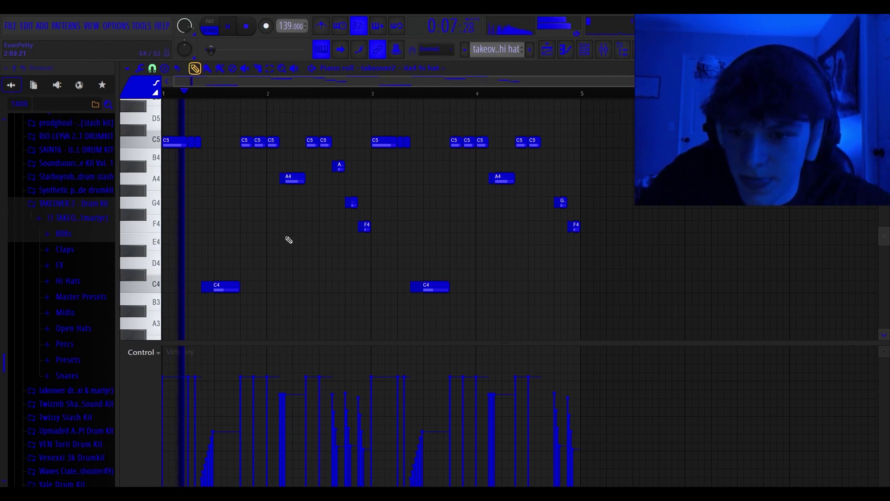
pyautogui.press('space')
pyautogui.click(213, 26)
pyautogui.press('space')
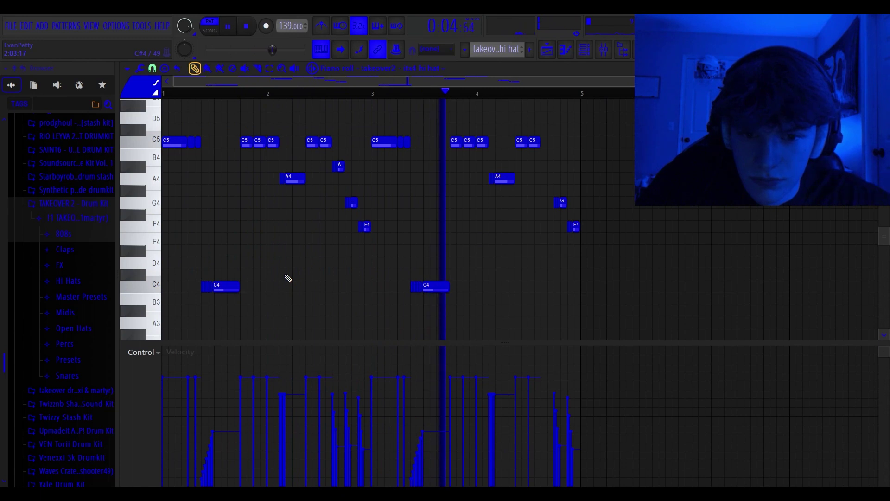
pyautogui.press('space')
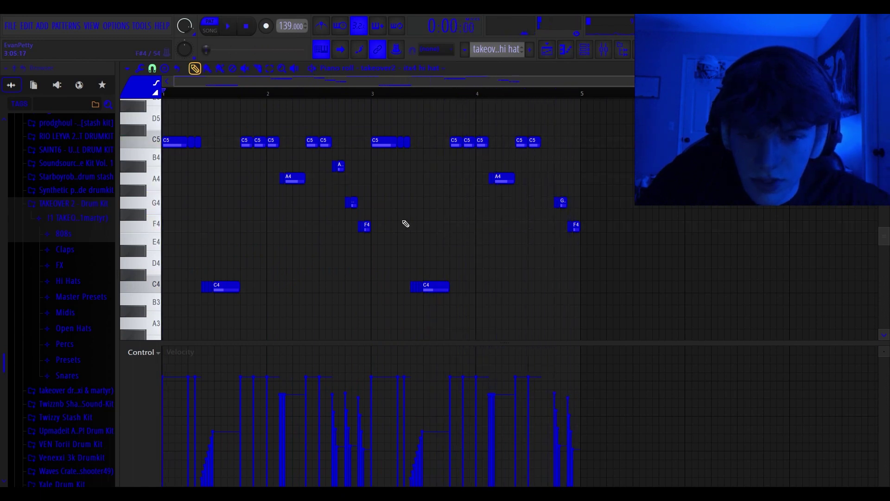
# - Inspect the hi hat's Looperator presets, including the ALi3N Looperator Kit folder, and Fruity Reeverb 2 on Insert 6, and close the mixer
pyautogui.click(612, 55)
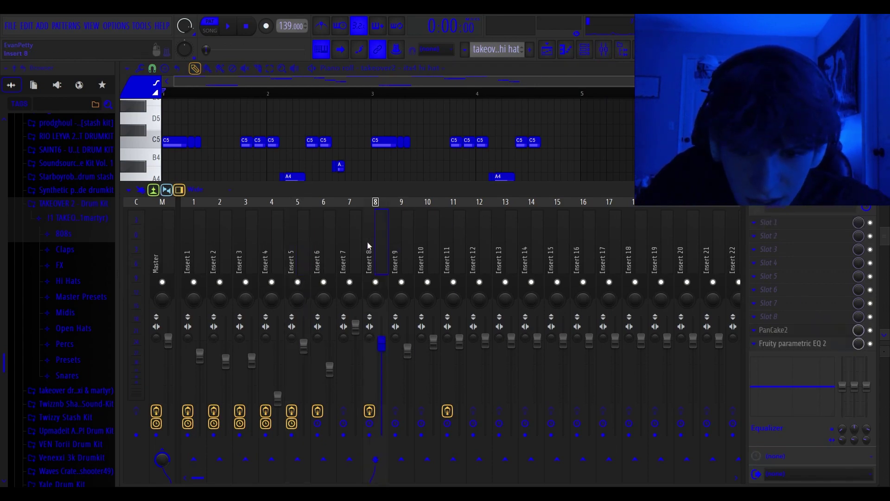
pyautogui.click(323, 245)
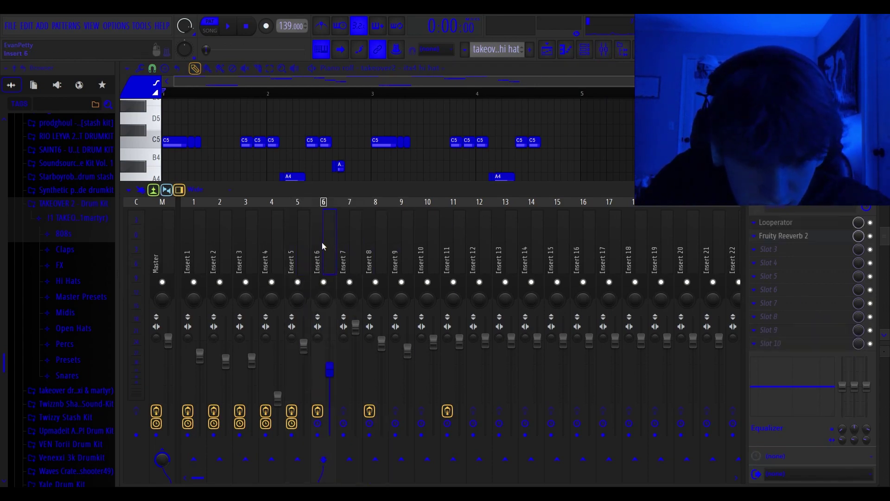
pyautogui.click(772, 225)
pyautogui.click(392, 172)
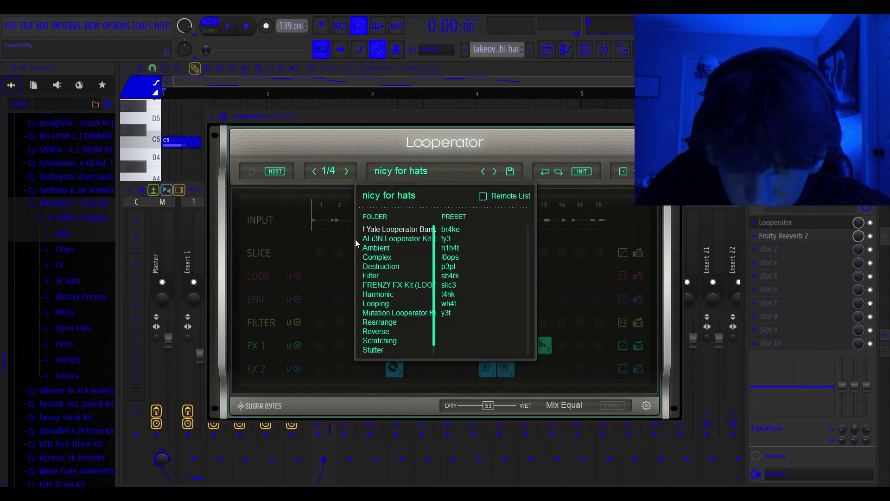
pyautogui.click(386, 239)
pyautogui.scroll(-5, 465, 271)
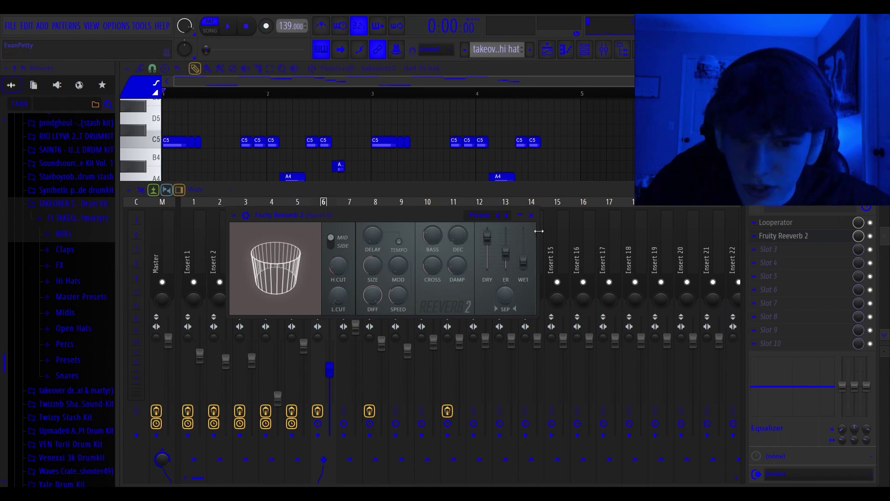
pyautogui.click(531, 215)
pyautogui.click(871, 190)
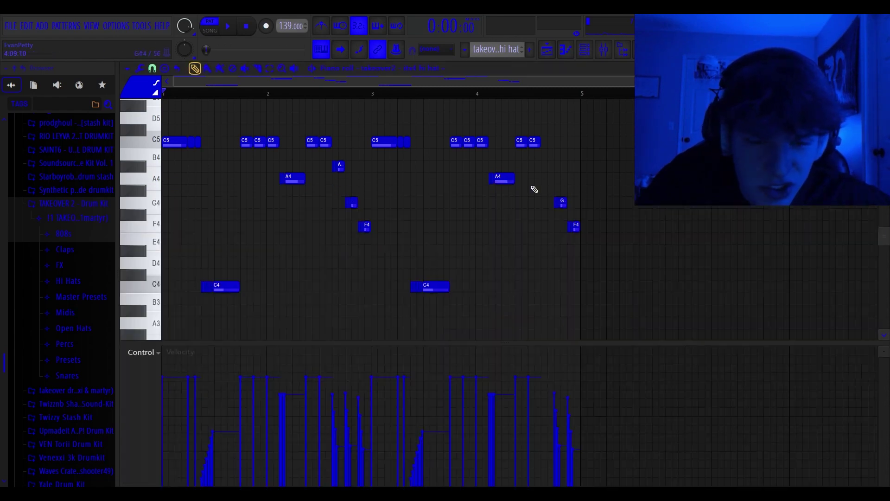
# - Open the Track 7 clap pattern from the playlist in the piano roll and play it
pyautogui.click(545, 50)
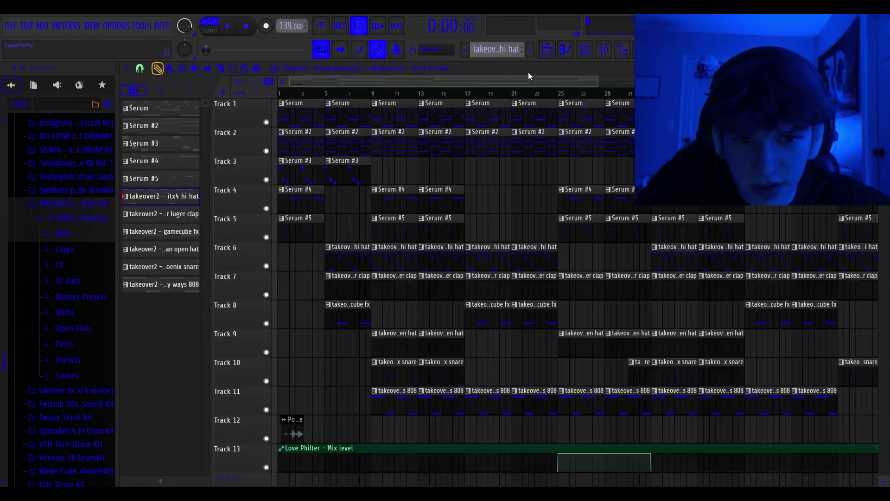
pyautogui.doubleClick(346, 288)
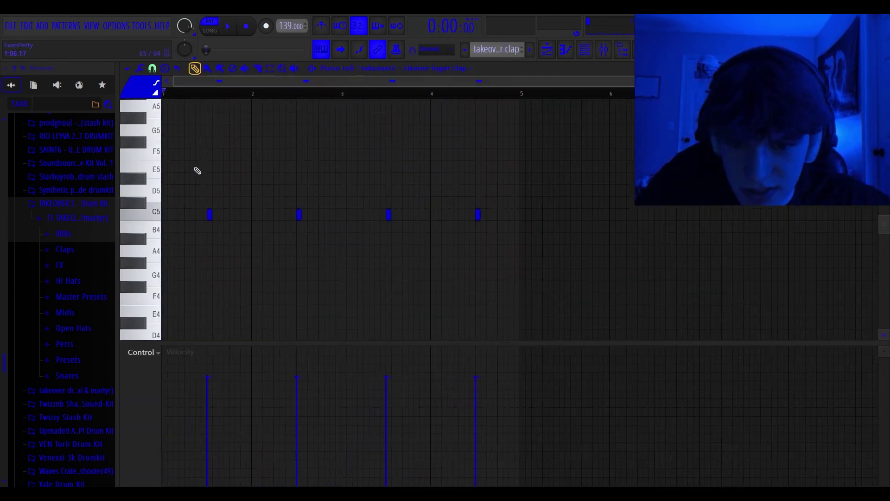
pyautogui.scroll(2, 199, 170)
pyautogui.scroll(-2, 202, 153)
pyautogui.press('space')
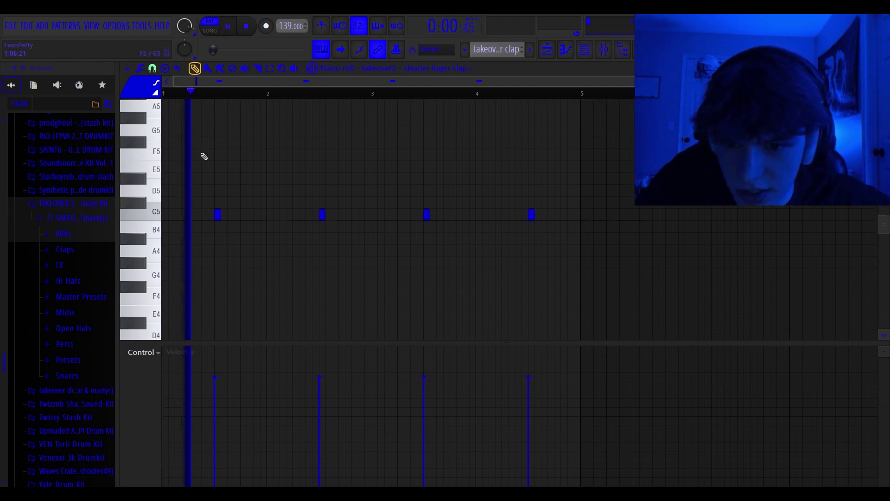
# - Open the Track 8 gamecube fx pattern in the piano roll and play it from bar 2
pyautogui.click(566, 52)
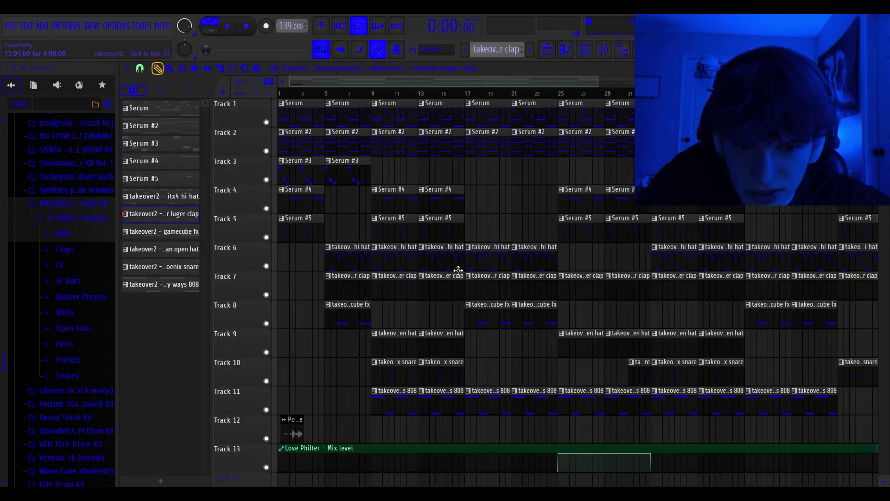
pyautogui.doubleClick(334, 322)
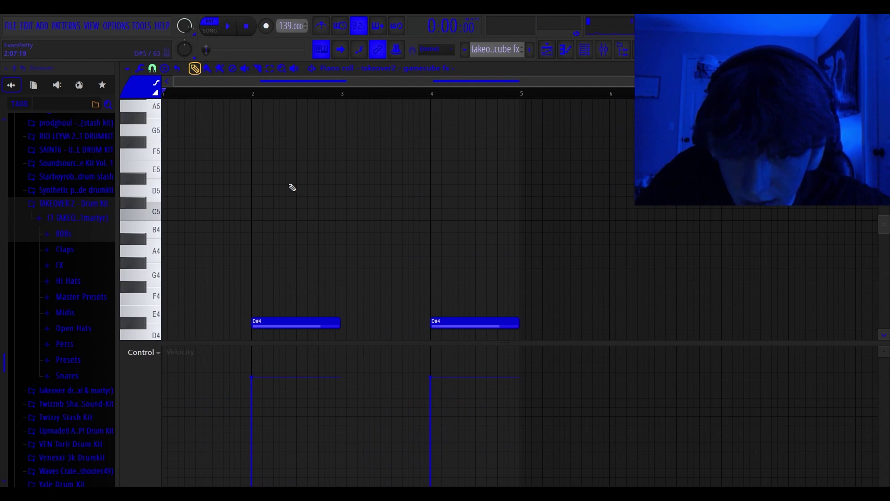
pyautogui.scroll(-4, 338, 145)
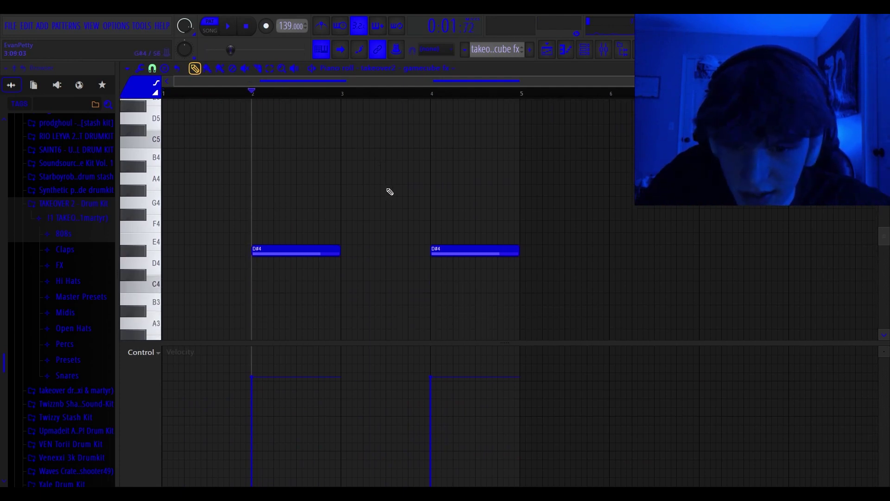
pyautogui.scroll(2, 404, 194)
pyautogui.press('space')
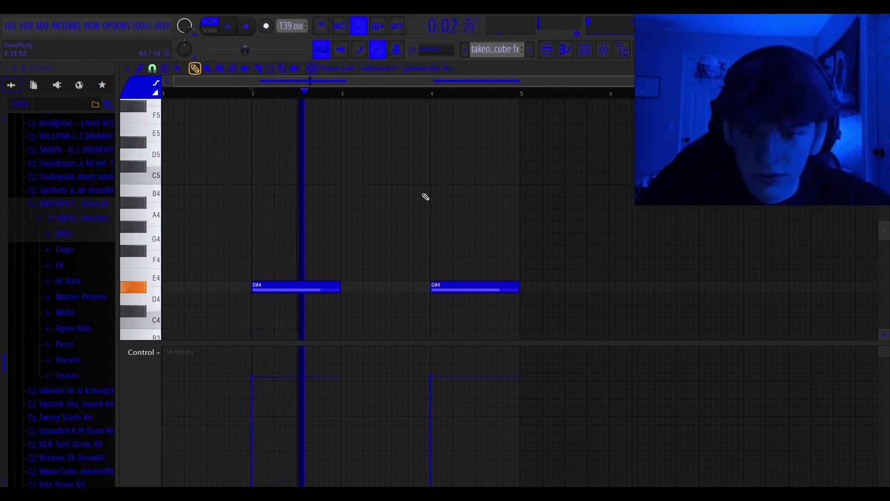
pyautogui.press('space')
# - Inspect PanCake2 and Fruity parametric EQ 2 on the gamecube fx track, Insert 8, and close the mixer
pyautogui.press('F9')
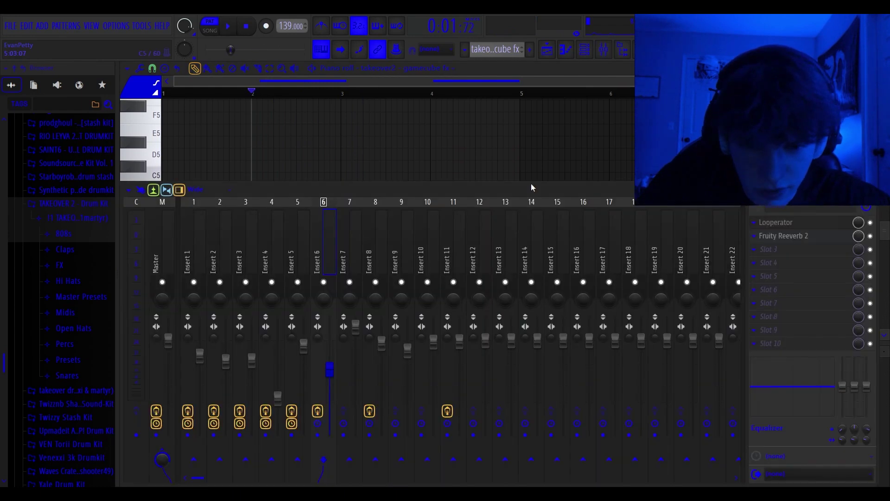
pyautogui.click(370, 258)
pyautogui.click(763, 331)
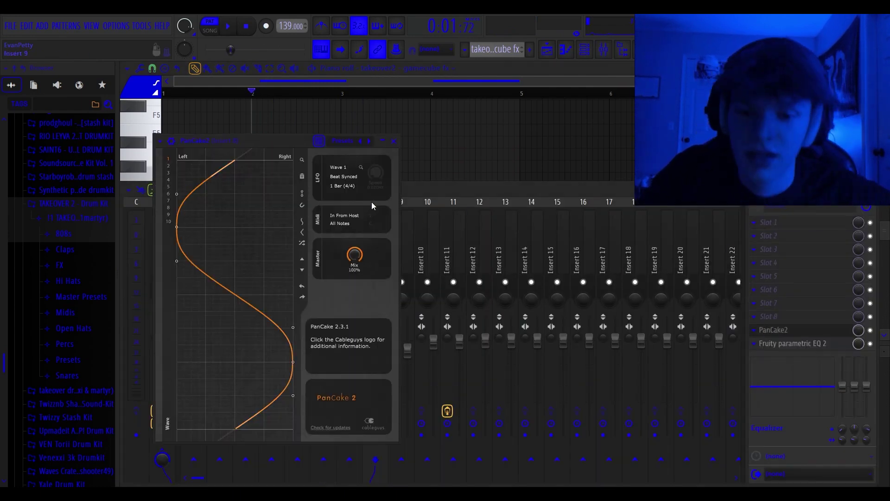
pyautogui.click(394, 141)
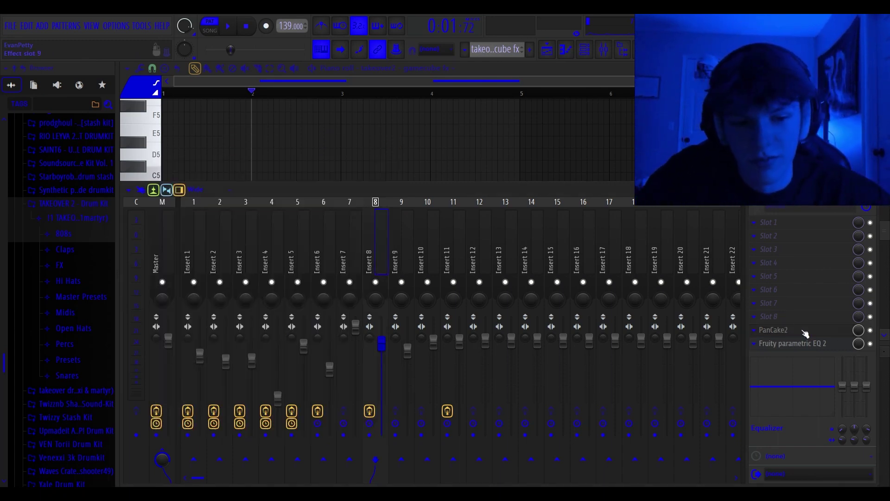
pyautogui.click(793, 347)
pyautogui.click(572, 156)
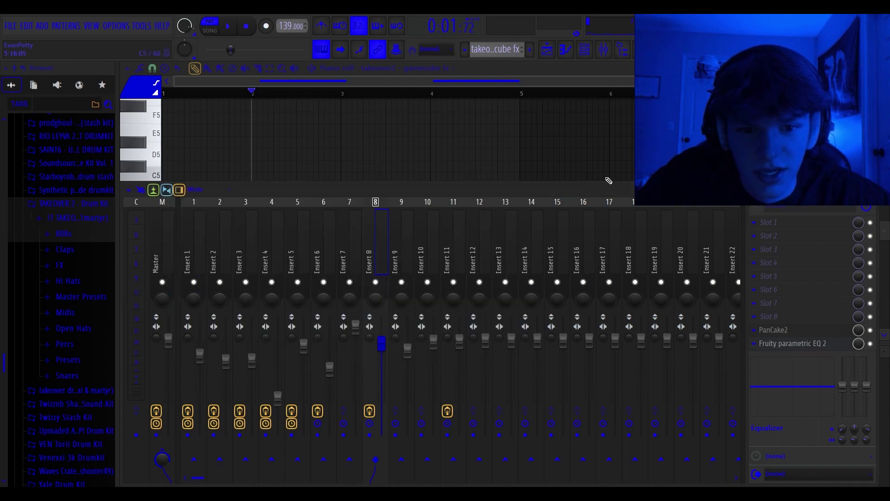
pyautogui.click(872, 189)
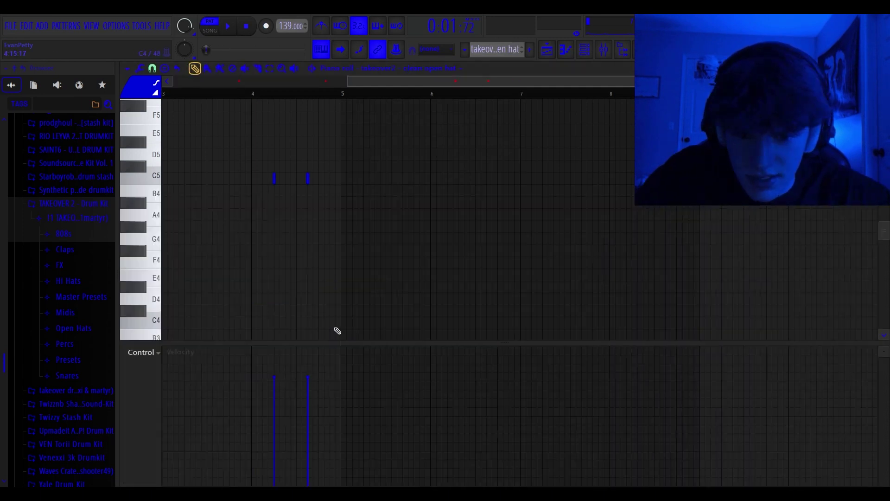
# - Play the open hat pattern from just before its first note, and jump ahead to bar 4
pyautogui.hscroll(-3, 338, 330)
pyautogui.moveTo(250, 93); pyautogui.dragTo(232, 92)
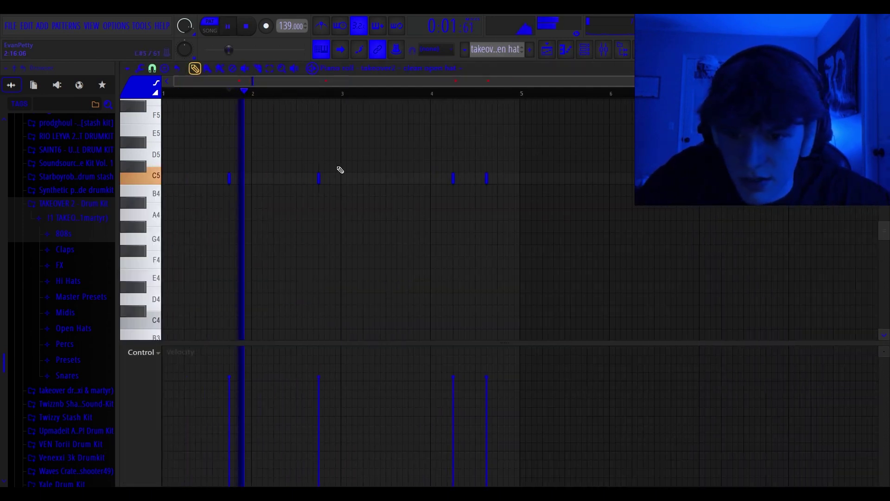
pyautogui.click(437, 93)
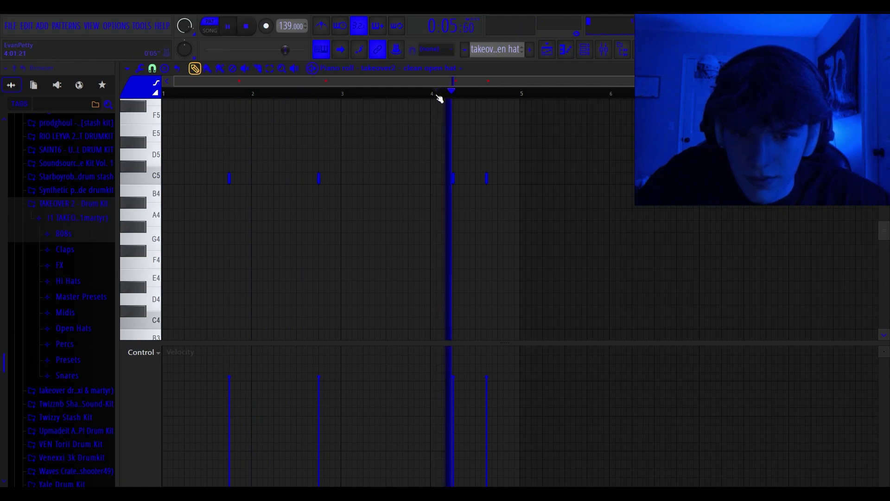
# - Open the Track 10 phoenix snare pattern in the piano roll and play it, including the notes in bar 4
pyautogui.click(550, 51)
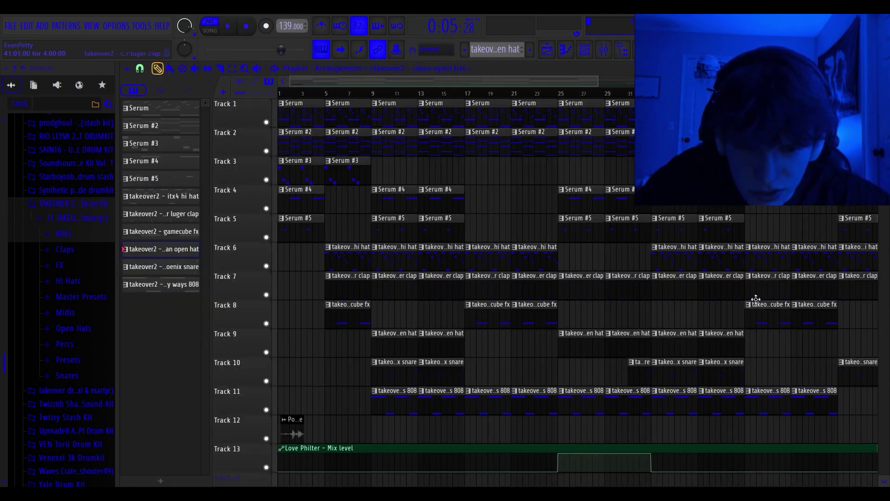
pyautogui.doubleClick(380, 367)
pyautogui.press('space')
pyautogui.scroll(2, 227, 186)
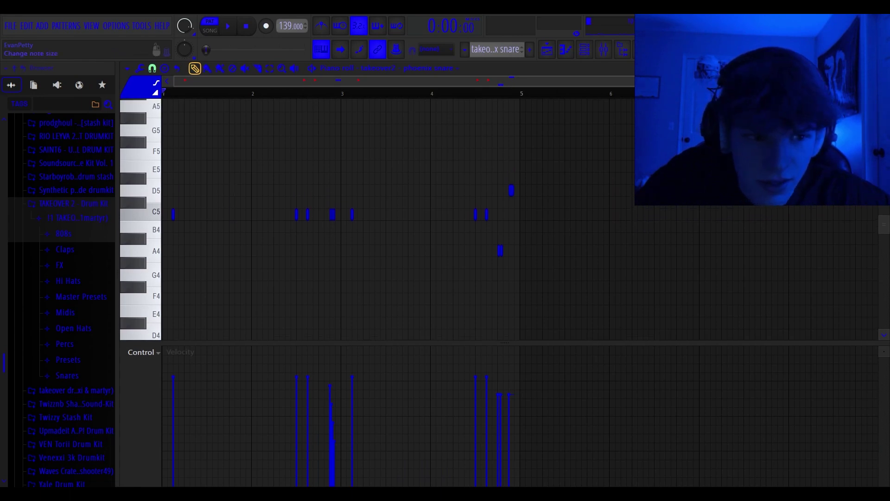
pyautogui.press('space')
pyautogui.click(281, 94)
pyautogui.click(469, 95)
pyautogui.press('space')
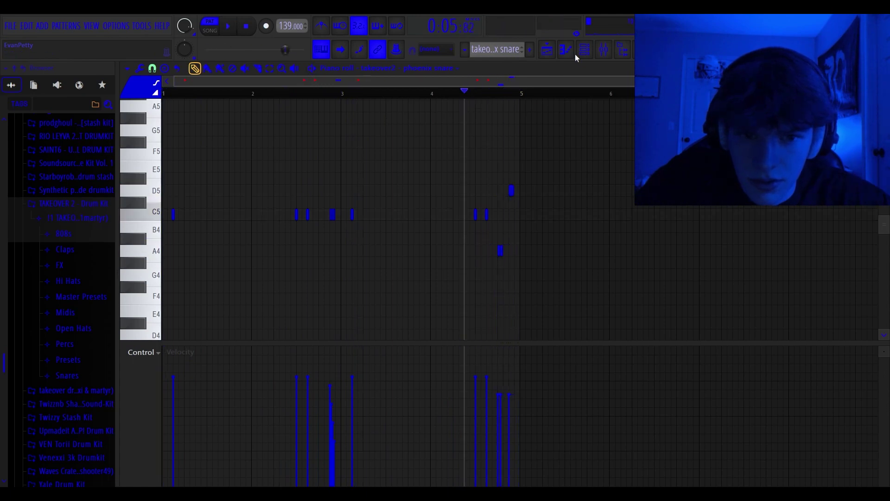
# - Open the Track 11 808 pattern in the piano roll and play its notes
pyautogui.click(547, 50)
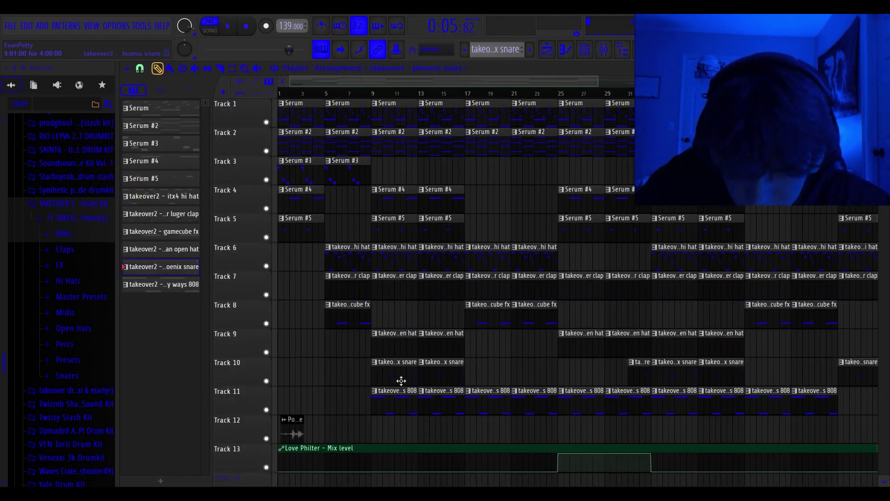
pyautogui.doubleClick(386, 398)
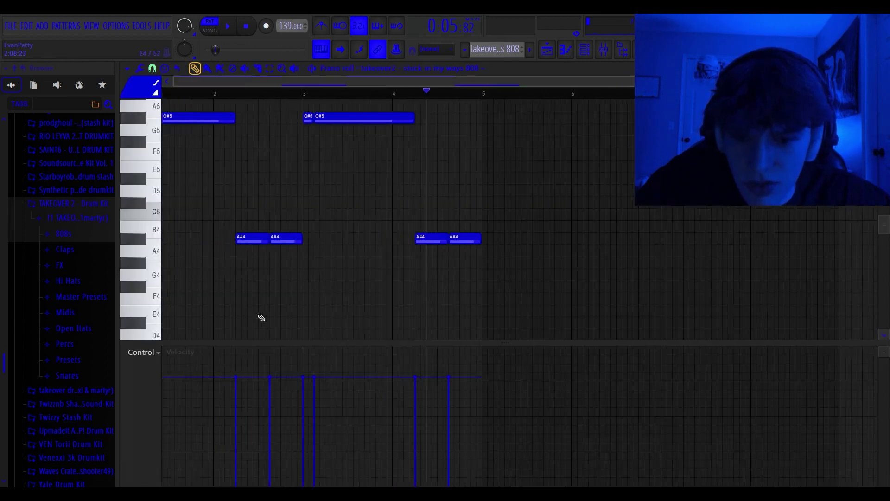
pyautogui.press('space')
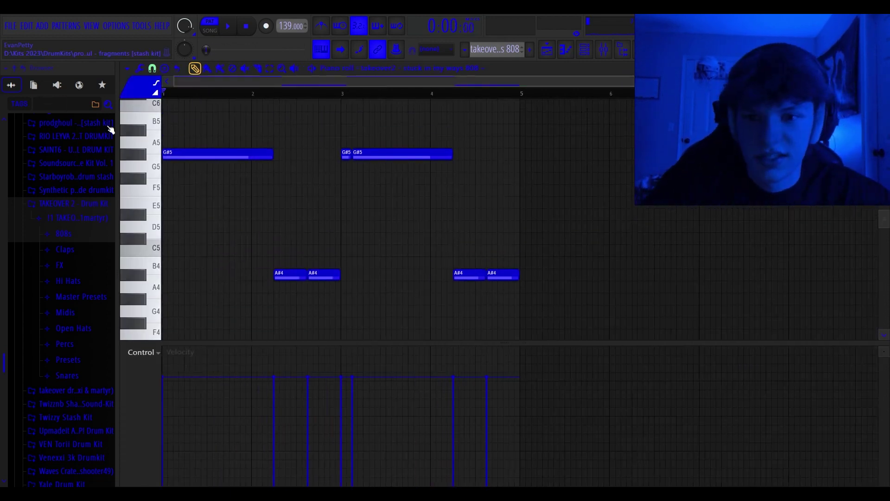
# - Play the 808 pattern, and review the effects on mixer inserts 9 and 11 and the Master track
pyautogui.press('space')
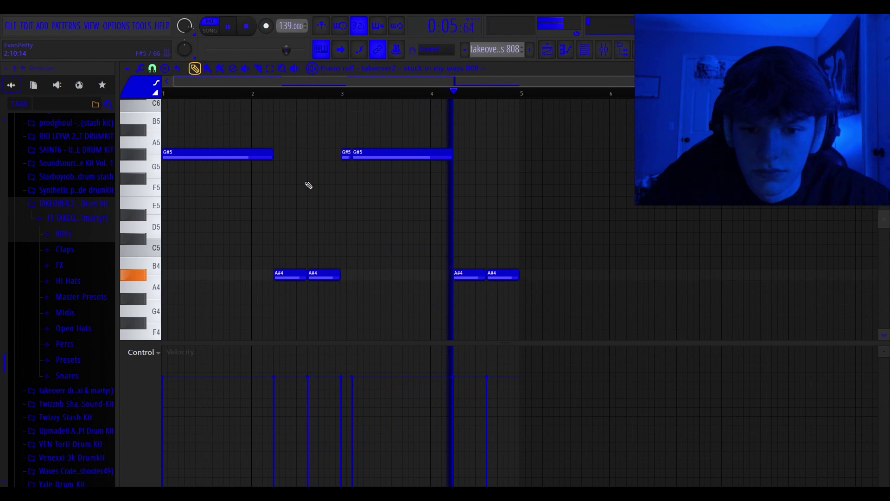
pyautogui.press('space')
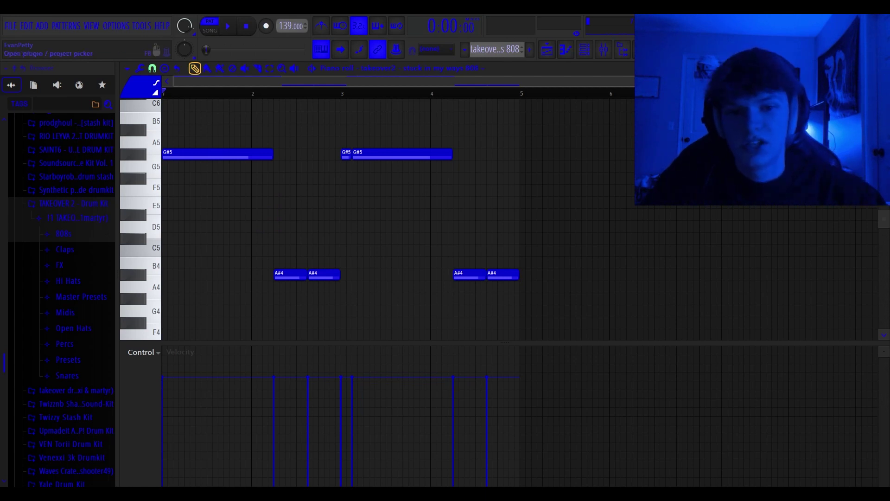
pyautogui.click(604, 49)
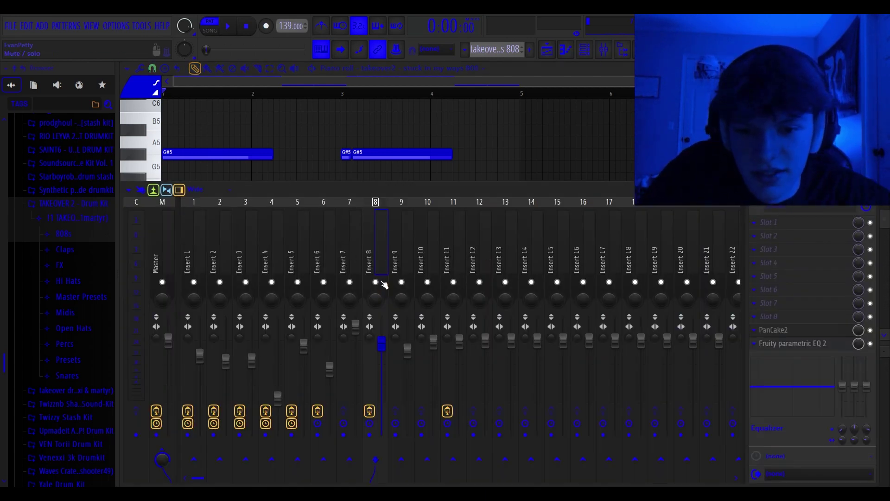
pyautogui.click(413, 257)
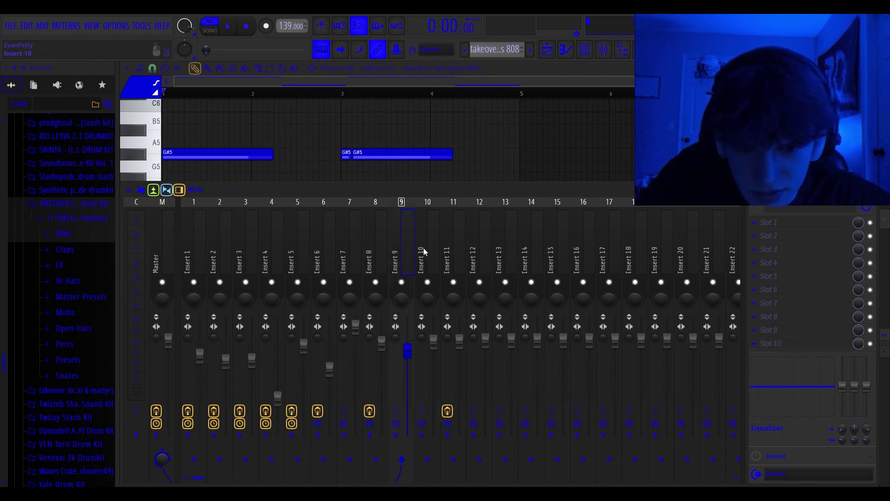
pyautogui.click(460, 253)
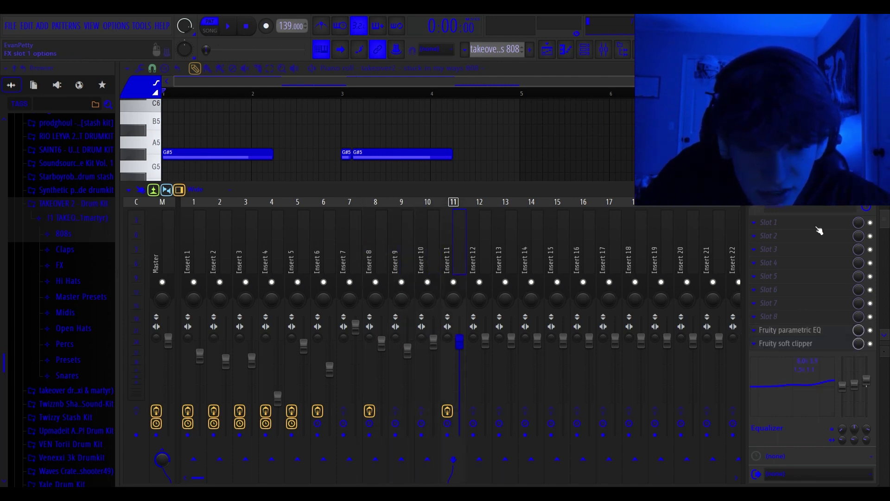
pyautogui.click(157, 238)
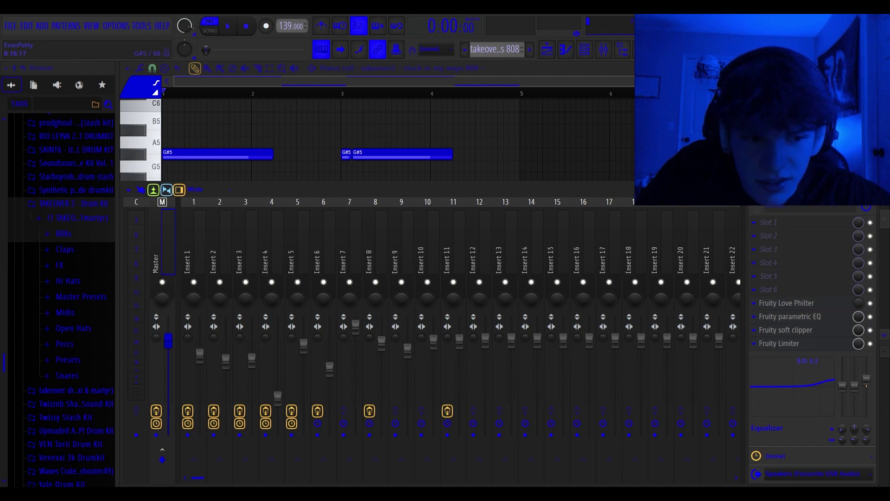
pyautogui.click(872, 190)
# - Isolate Tracks 6 to 13 in the playlist by muting the Serum melody tracks, and play the drums from bar 9
pyautogui.click(554, 50)
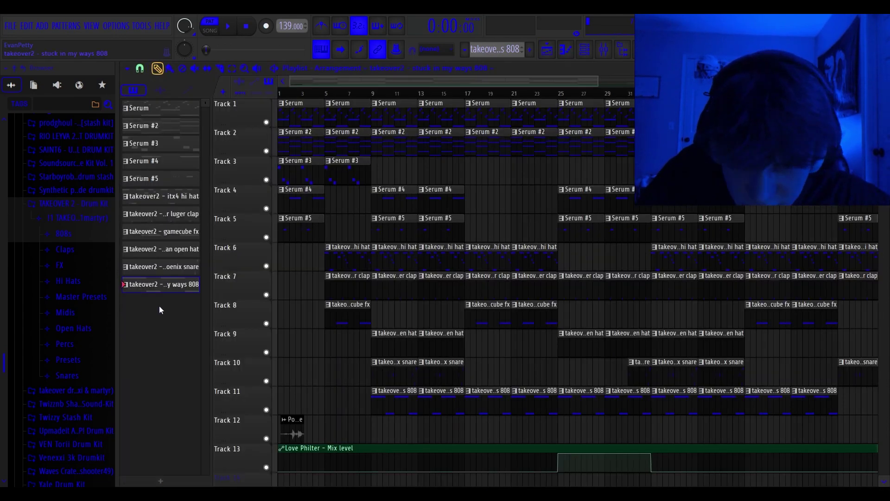
pyautogui.rightClick(266, 267)
pyautogui.click(266, 295)
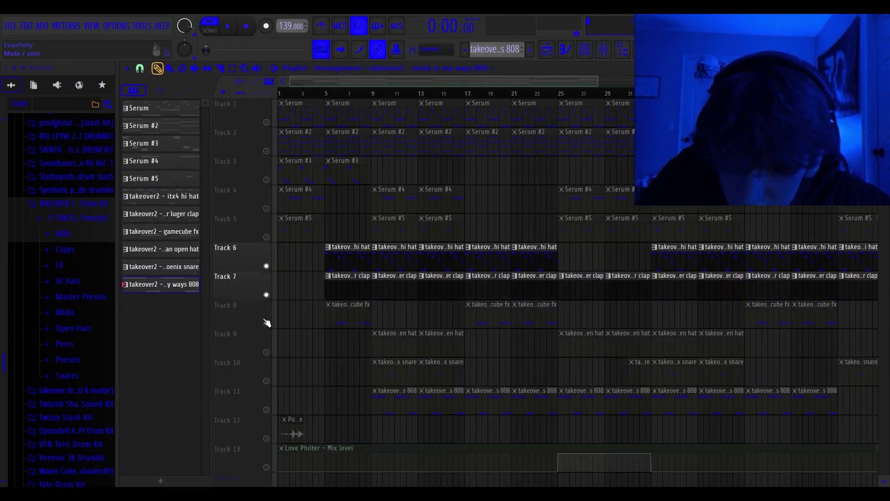
pyautogui.click(267, 324)
pyautogui.click(267, 353)
pyautogui.moveTo(266, 380); pyautogui.dragTo(267, 467)
pyautogui.press('space')
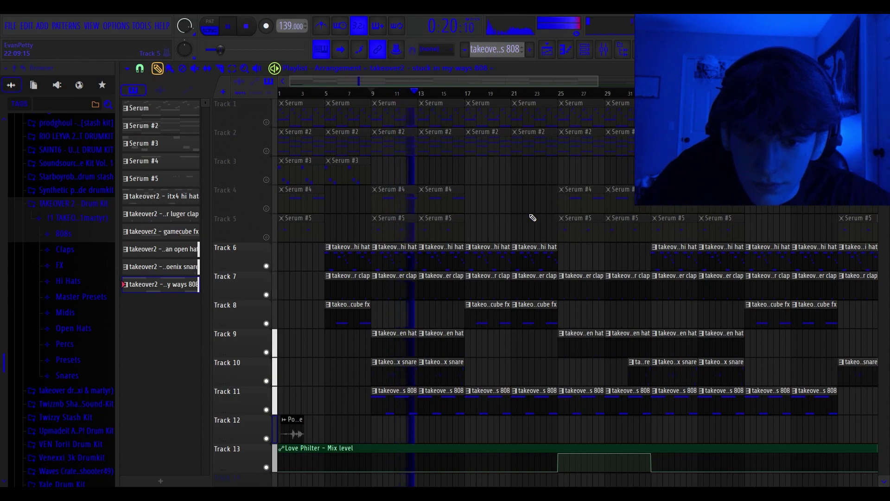
pyautogui.press('space')
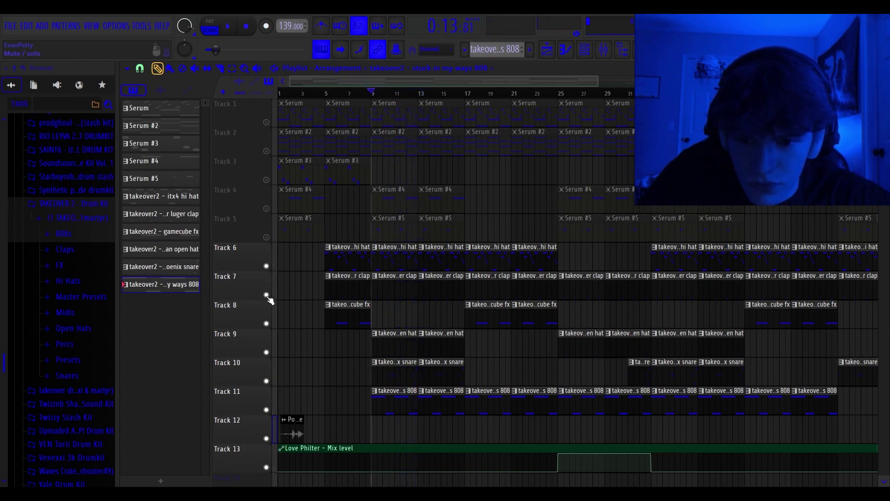
# - Unmute all playlist tracks again and return the playhead to the start of the song
pyautogui.rightClick(266, 294)
pyautogui.rightClick(267, 294)
pyautogui.moveTo(342, 92); pyautogui.dragTo(147, 124)
pyautogui.scroll(2, 311, 278)
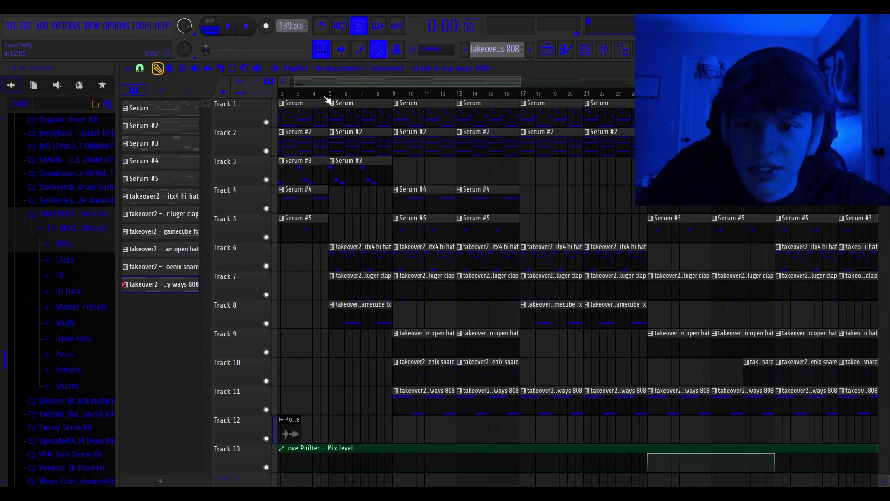
pyautogui.moveTo(373, 82); pyautogui.dragTo(357, 88)
pyautogui.scroll(-2, 333, 341)
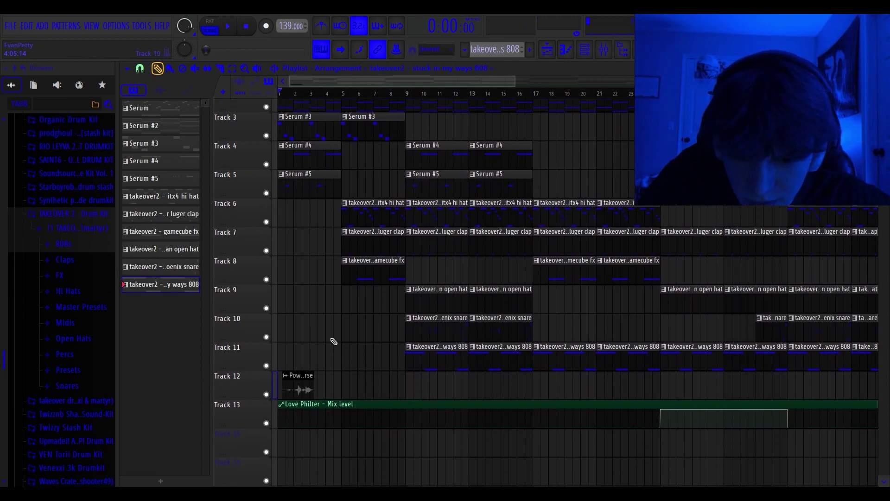
pyautogui.scroll(2, 332, 350)
pyautogui.scroll(-1, 611, 194)
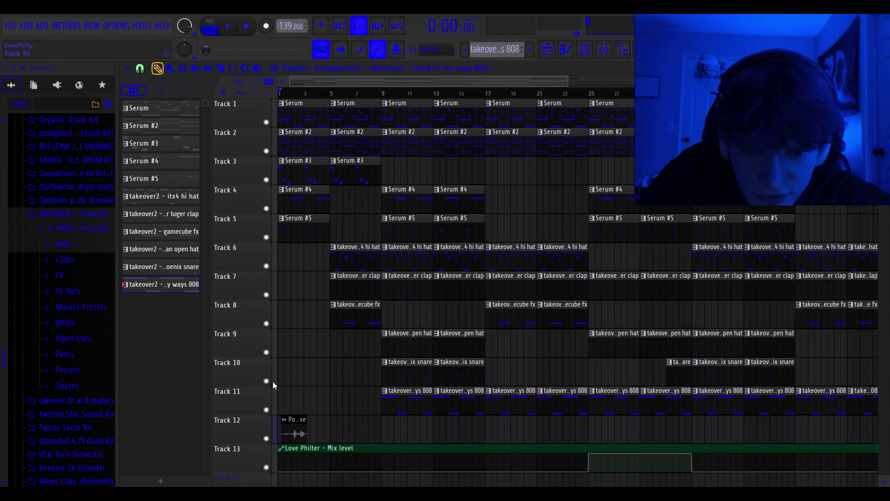
# - Place the playhead at bar 24 and inspect Fruity Love Philter on the Master mixer track
pyautogui.click(581, 99)
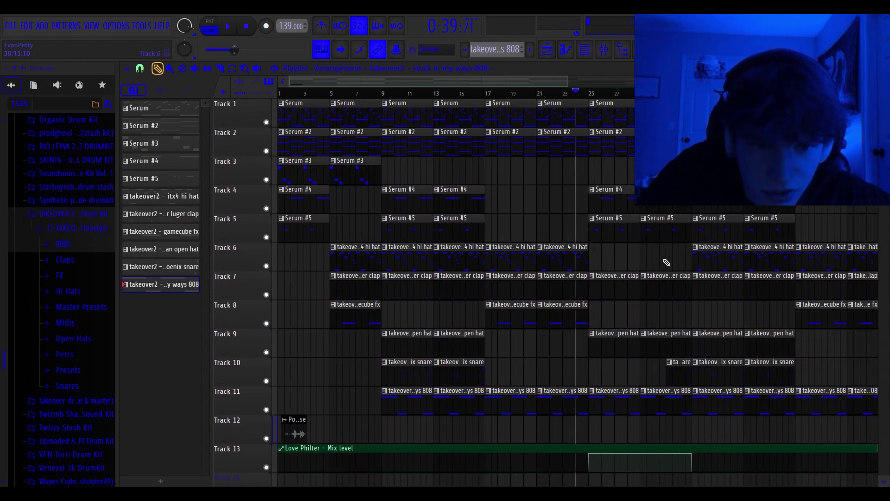
pyautogui.scroll(1, 667, 268)
pyautogui.press('F9')
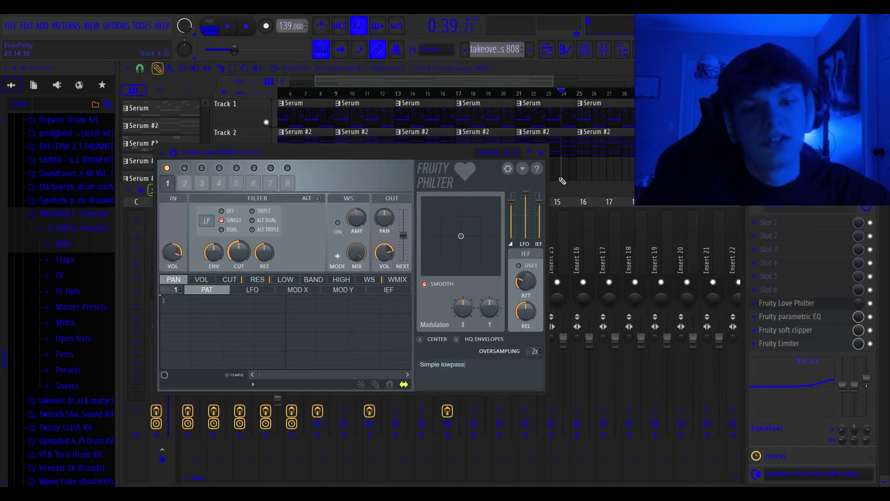
pyautogui.click(541, 153)
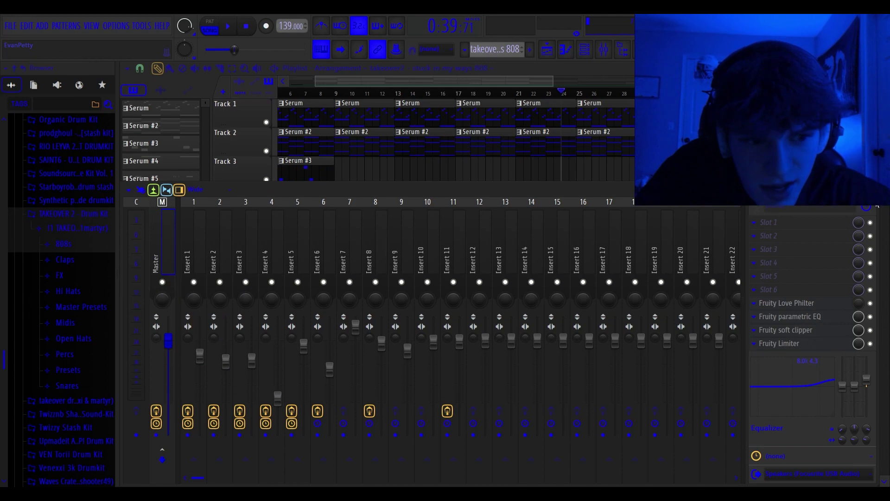
pyautogui.press('F9')
# - Play the arrangement from bar 24 into the section where the Love Philter mix level automation rises
pyautogui.scroll(2, 543, 267)
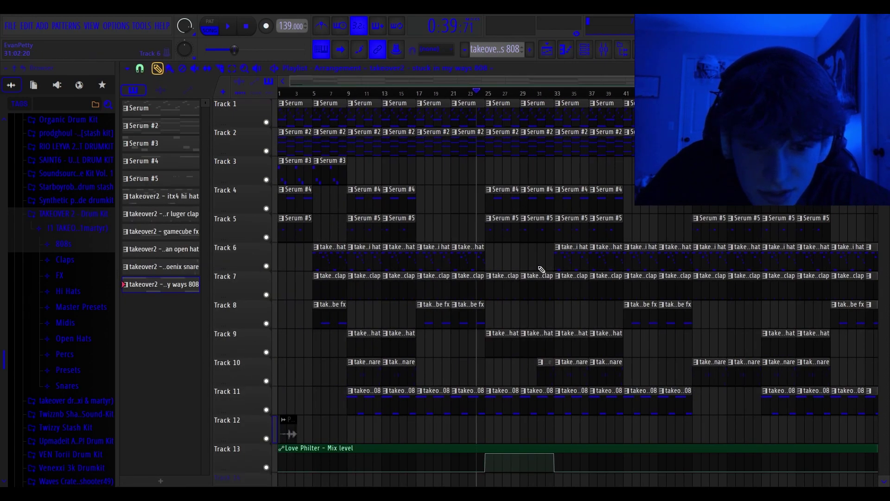
pyautogui.press('space')
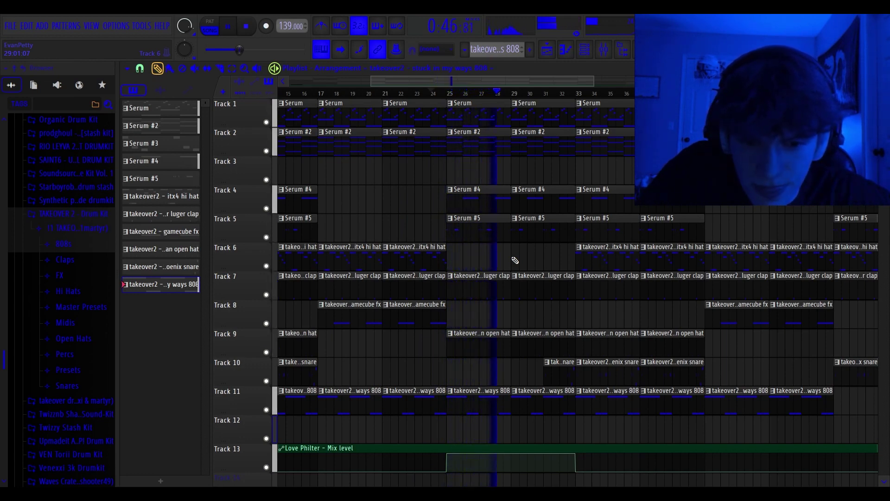
pyautogui.press('space')
# - Examine the full playlist arrangement, checking where each melody and drum pattern enters and drops out through to the end
pyautogui.scroll(-4, 512, 258)
pyautogui.scroll(2, 302, 356)
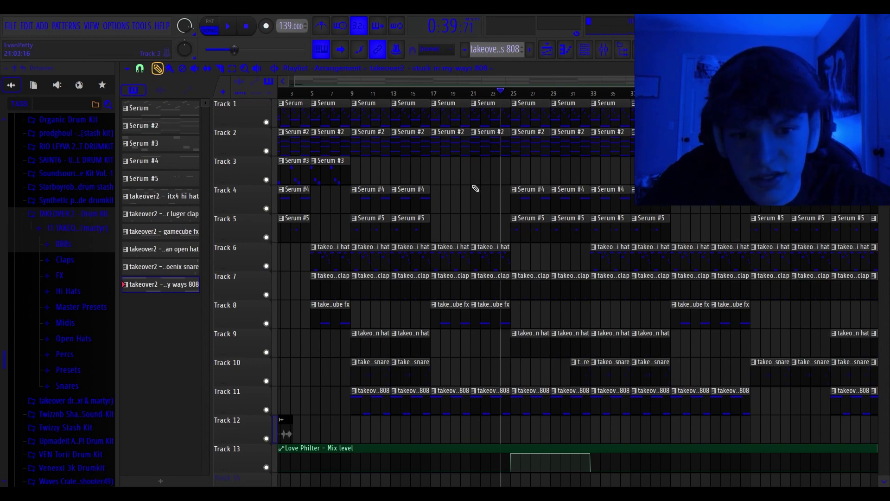
pyautogui.scroll(-2, 476, 188)
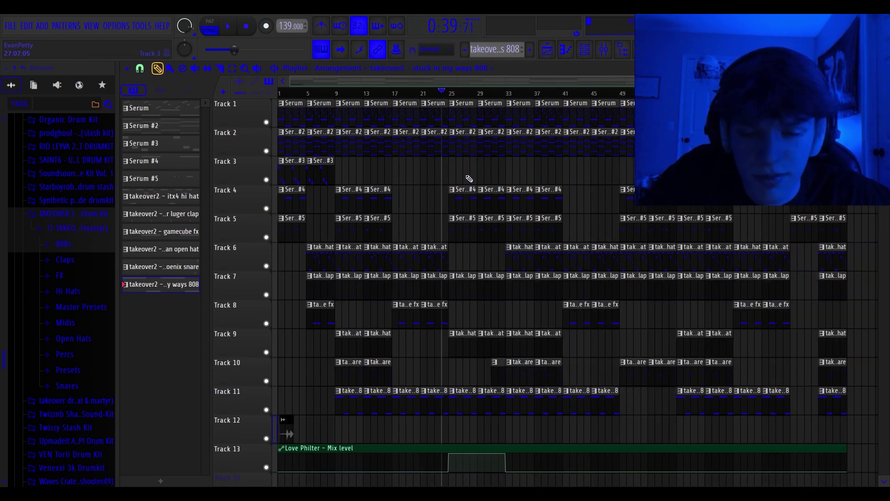
pyautogui.scroll(2, 469, 178)
pyautogui.scroll(-3, 469, 178)
pyautogui.moveTo(873, 81); pyautogui.dragTo(817, 81)
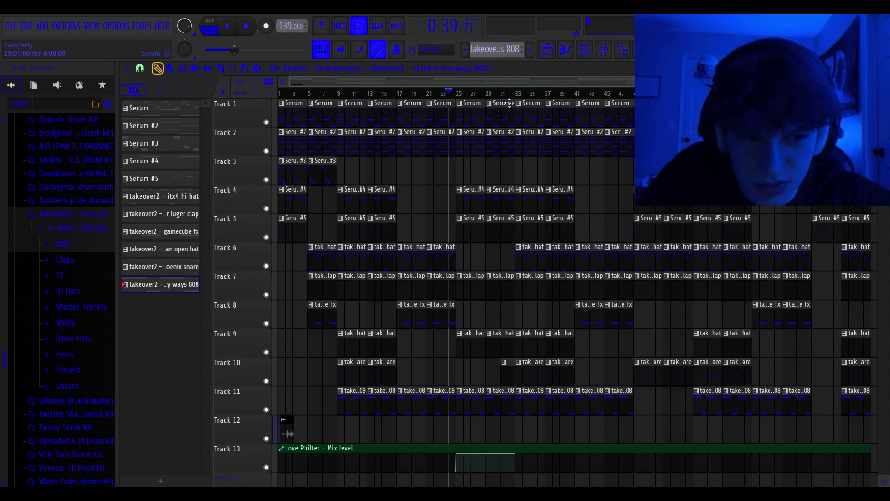
pyautogui.scroll(-1, 830, 139)
pyautogui.scroll(1, 831, 139)
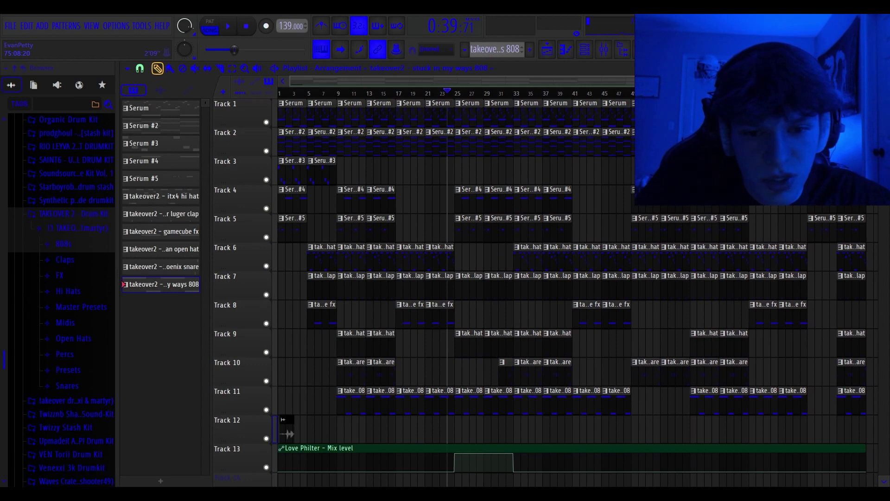
pyautogui.scroll(-1, 784, 139)
pyautogui.scroll(1, 807, 139)
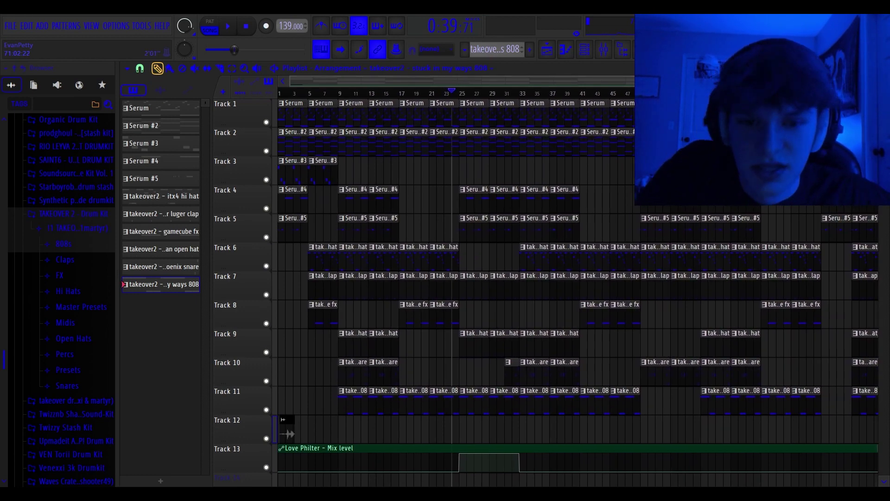